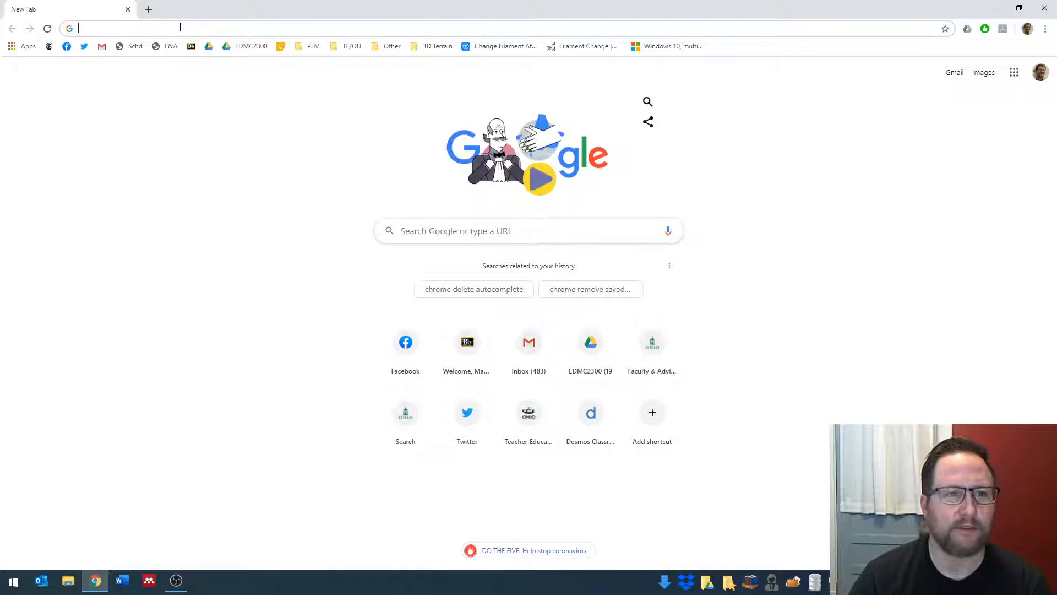
Step: Open wodb.ca and go to its collection of Shapes puzzles
text(wod)
key(Return)
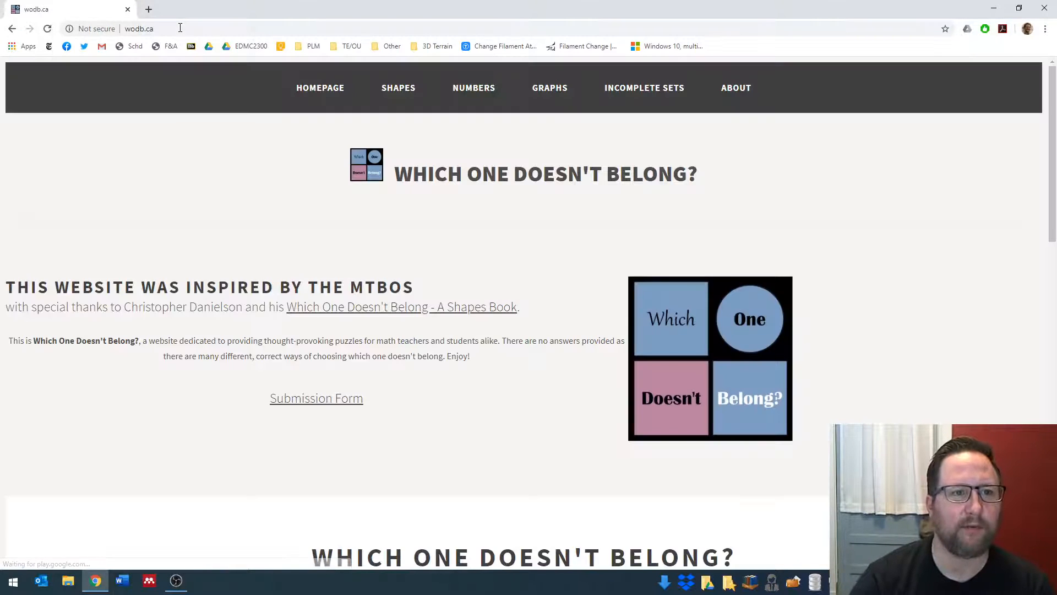
scroll(165, 303, down, 7)
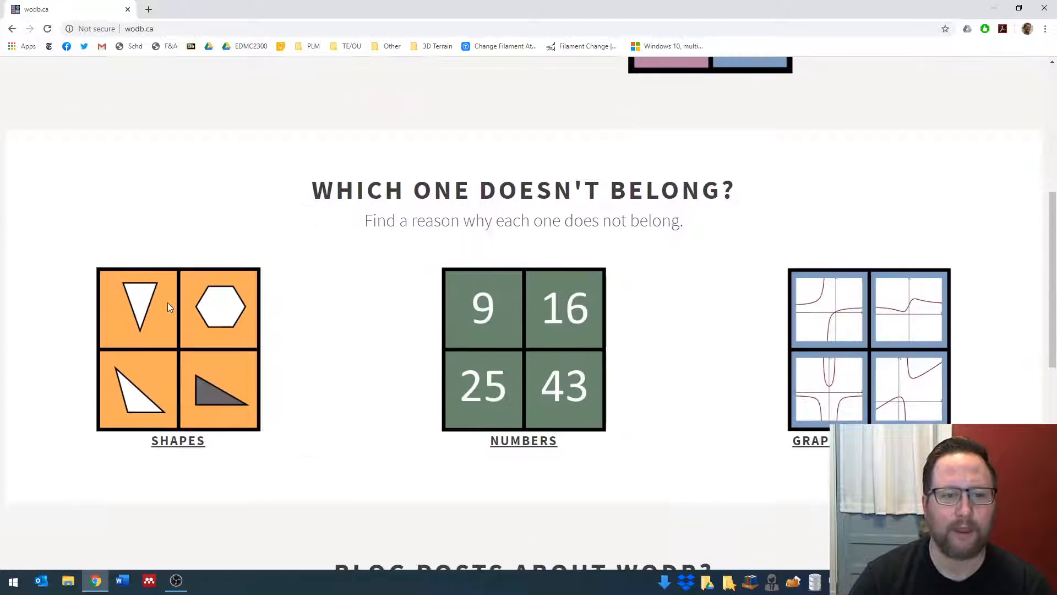
click(168, 332)
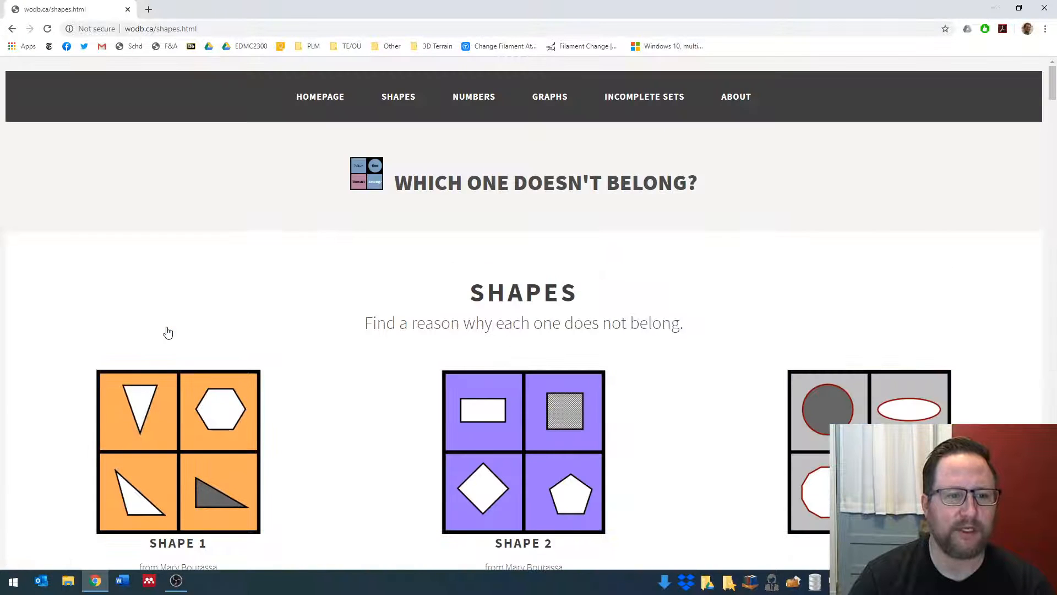
Step: Save the Shape 2 puzzle image to the Downloads folder as shape2 in JPEG format
scroll(176, 331, down, 5)
right_click(497, 176)
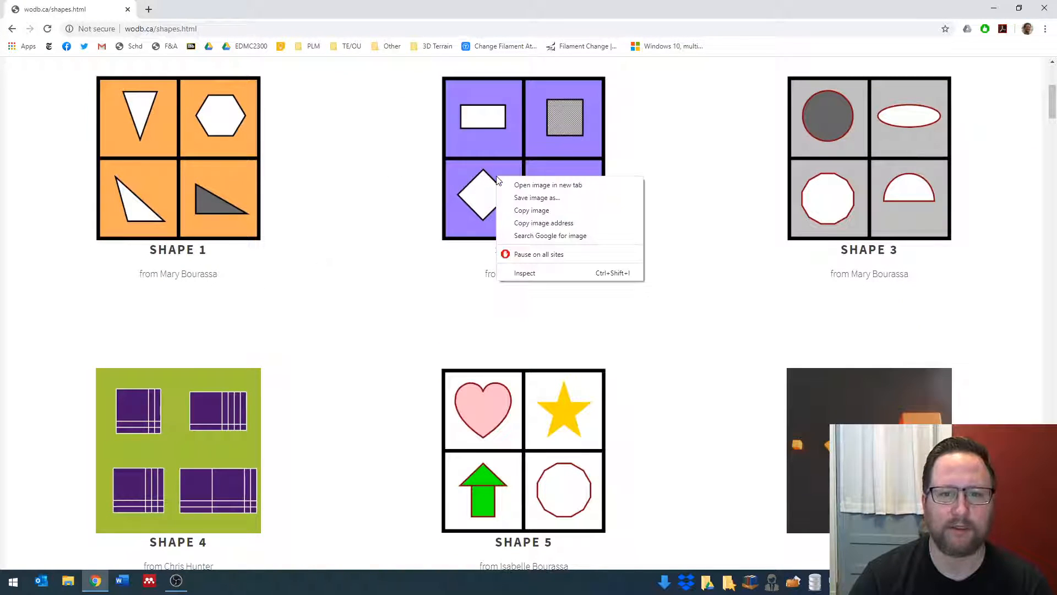
click(524, 199)
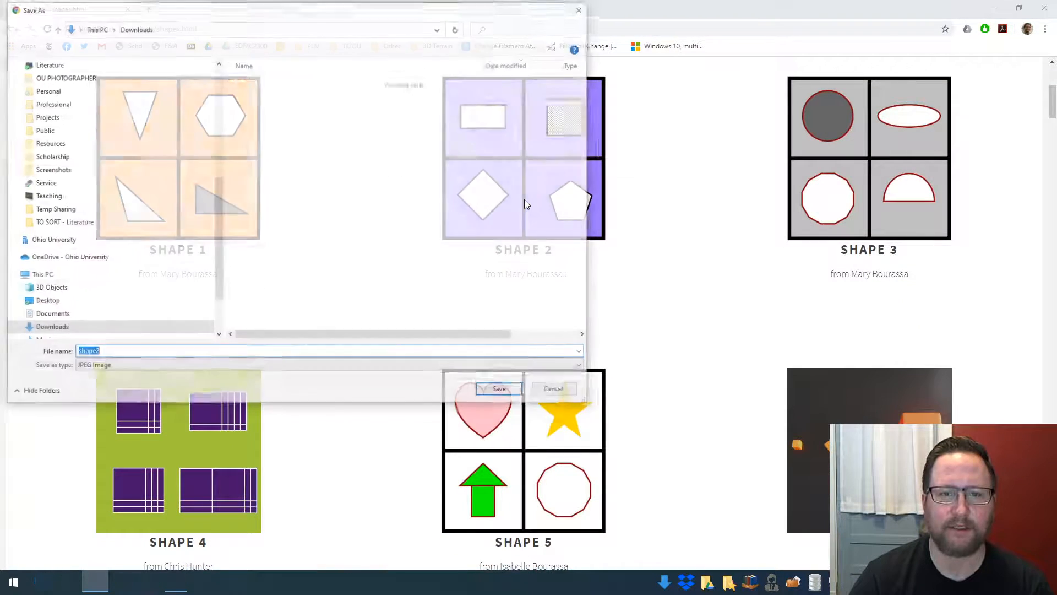
click(501, 391)
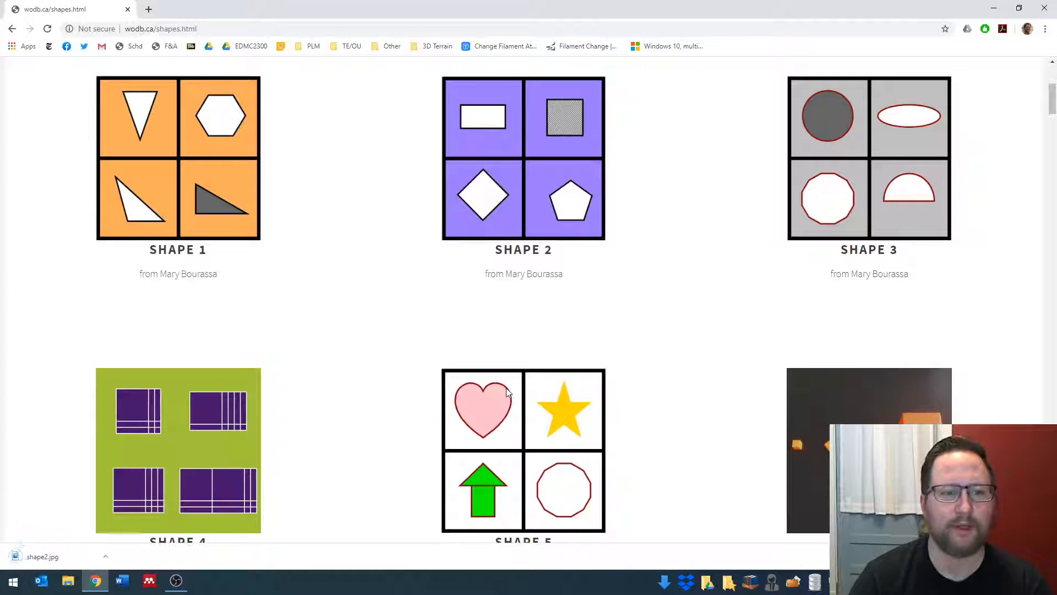
Step: Go to teacher.desmos.com and start a new activity from the custom activities
click(131, 29)
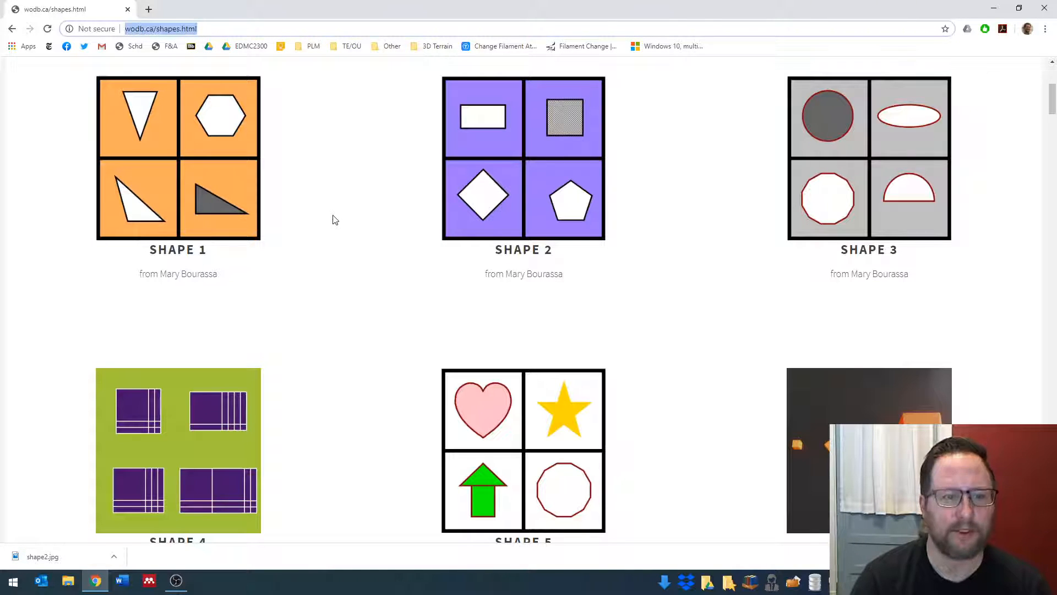
text(teach)
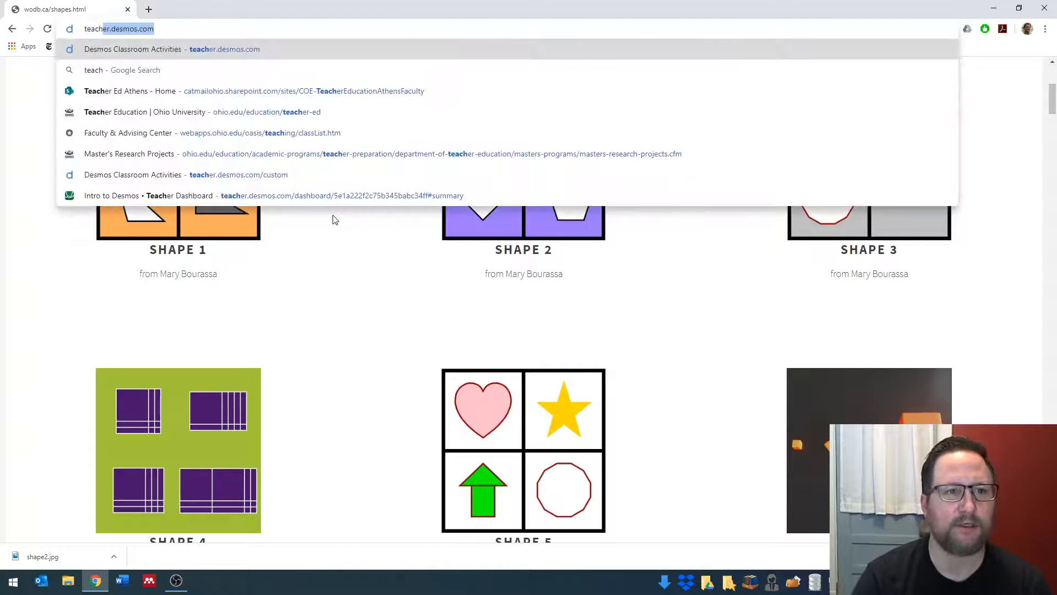
key(Return)
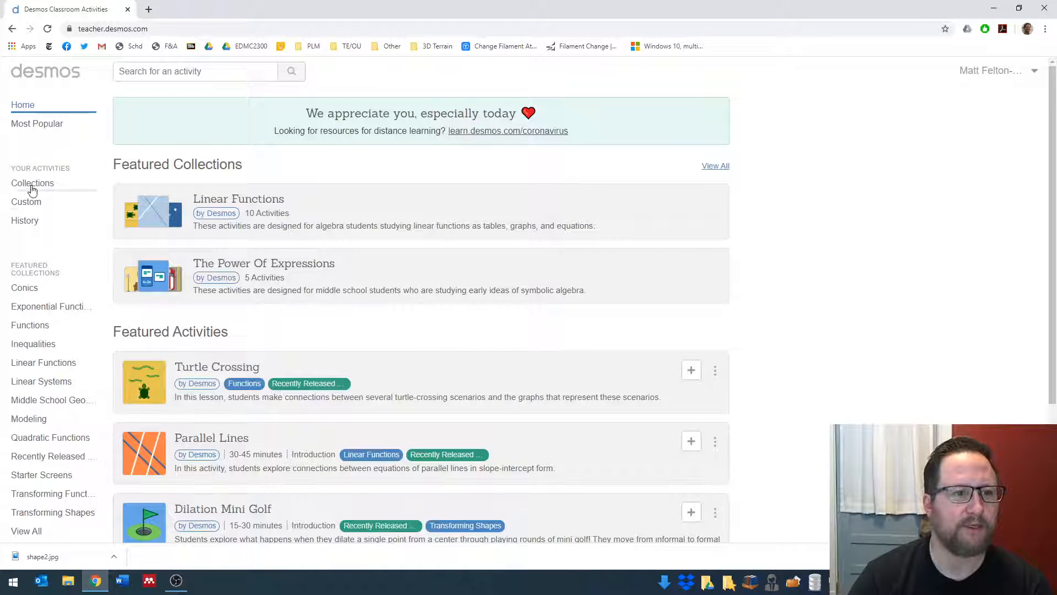
click(32, 208)
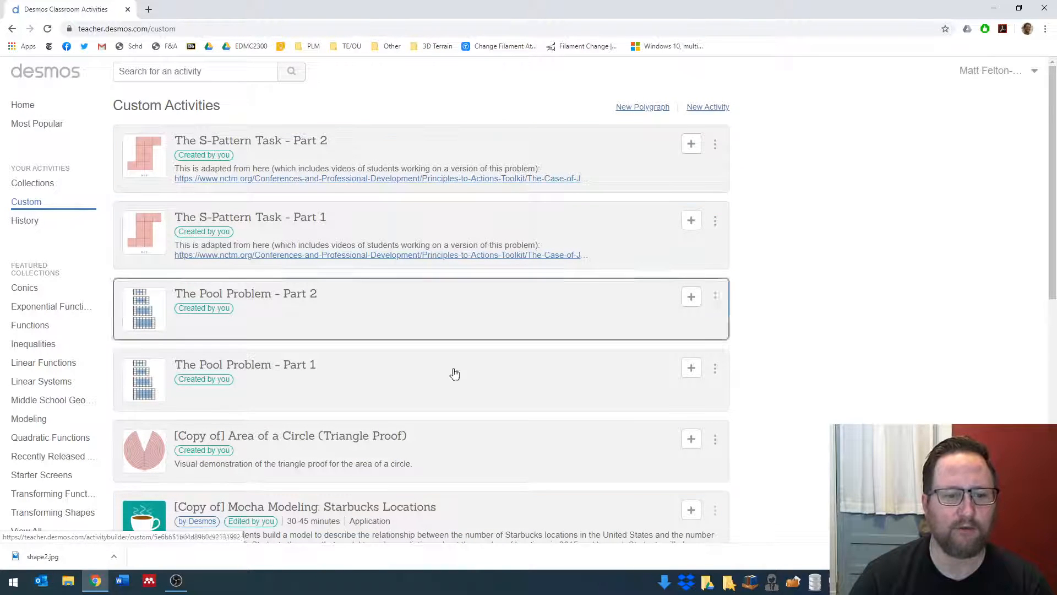
click(710, 109)
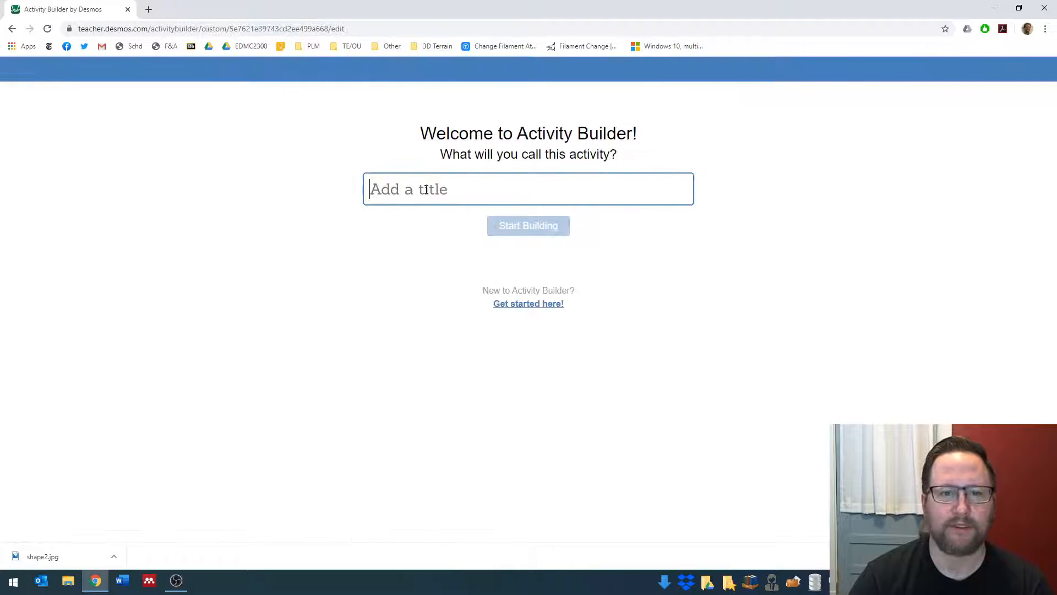
Step: Title the activity "Warm Up - " followed by the two first names, and start building it
text(Warm U)
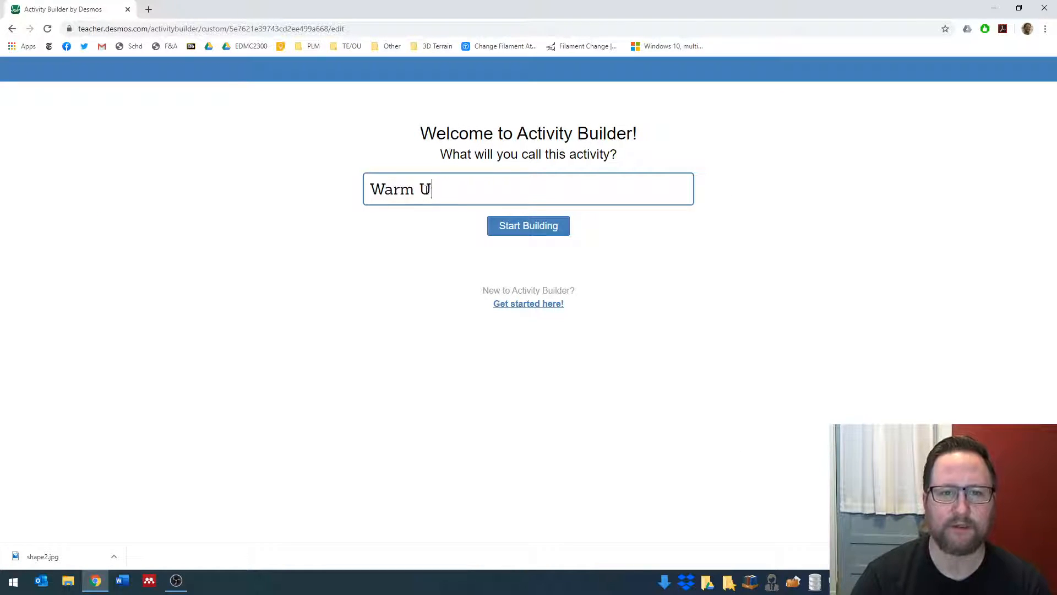
text(p _)
text( Matt & Parker)
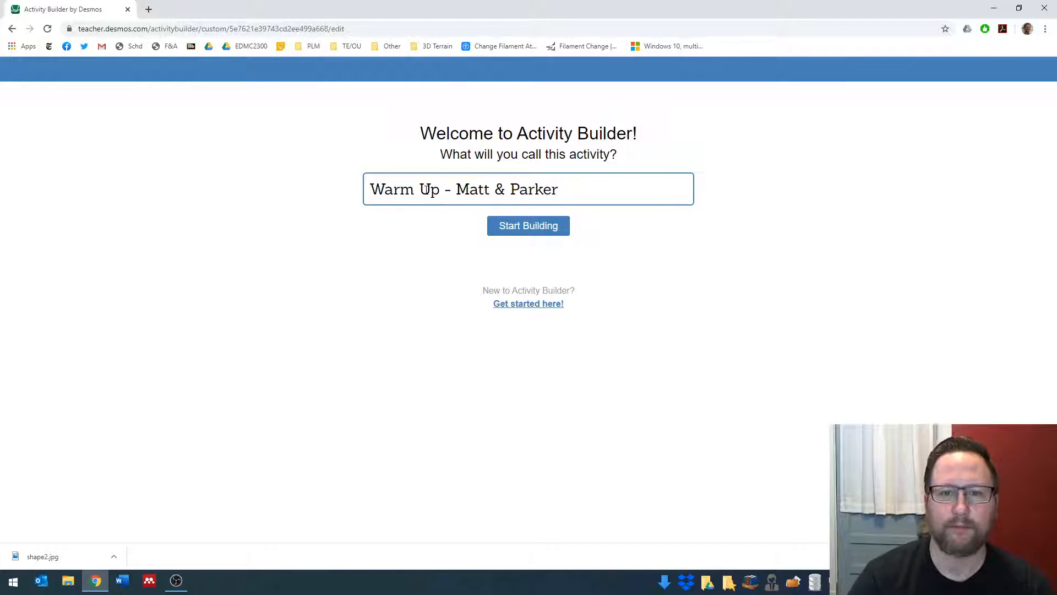
click(521, 226)
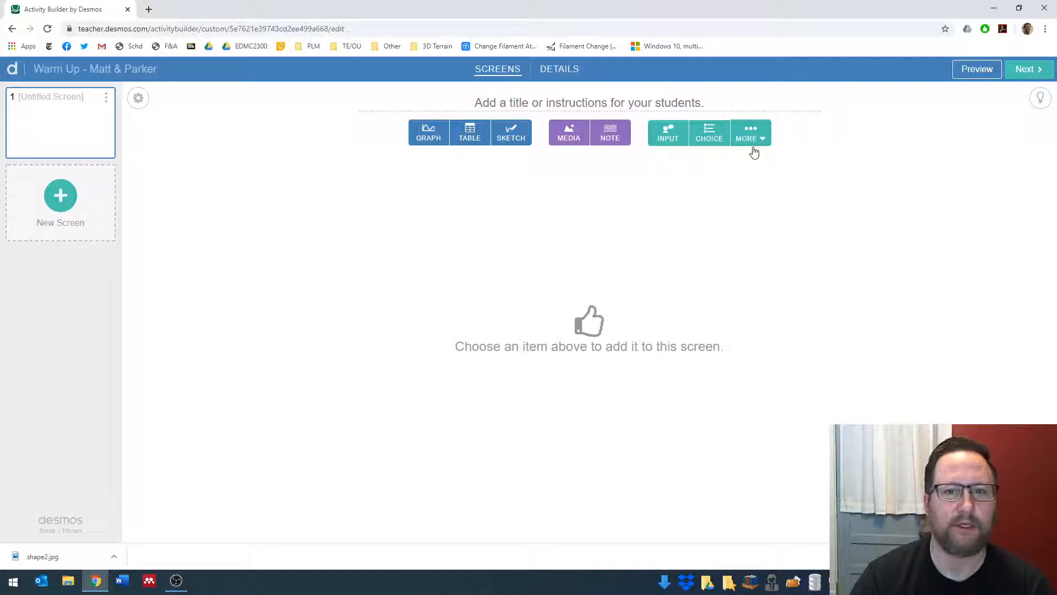
Step: Add a sketch component to the first screen with the wodb-shapes image from Downloads as its custom background
click(524, 142)
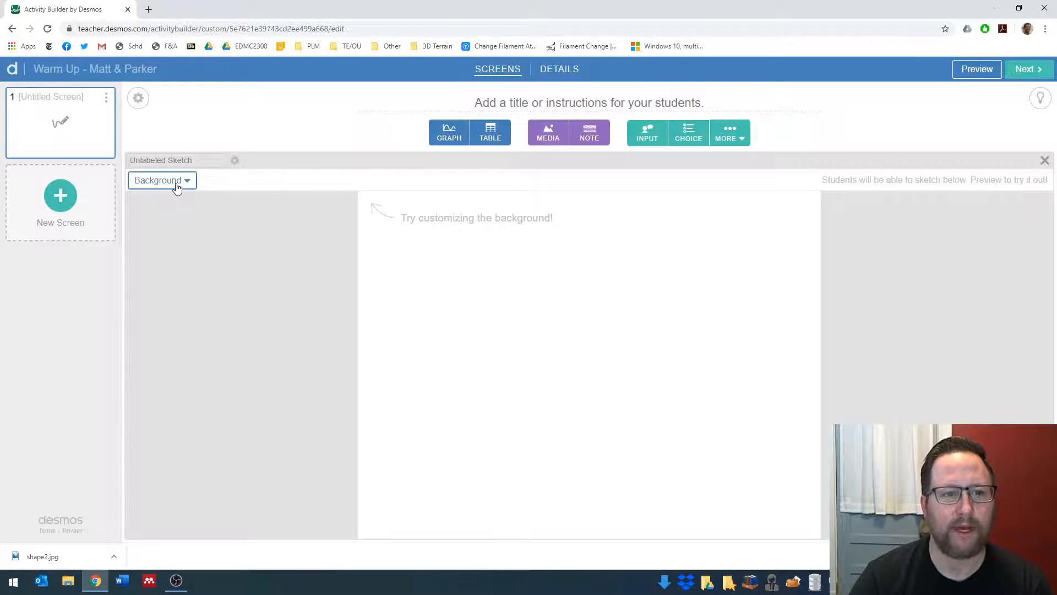
click(177, 188)
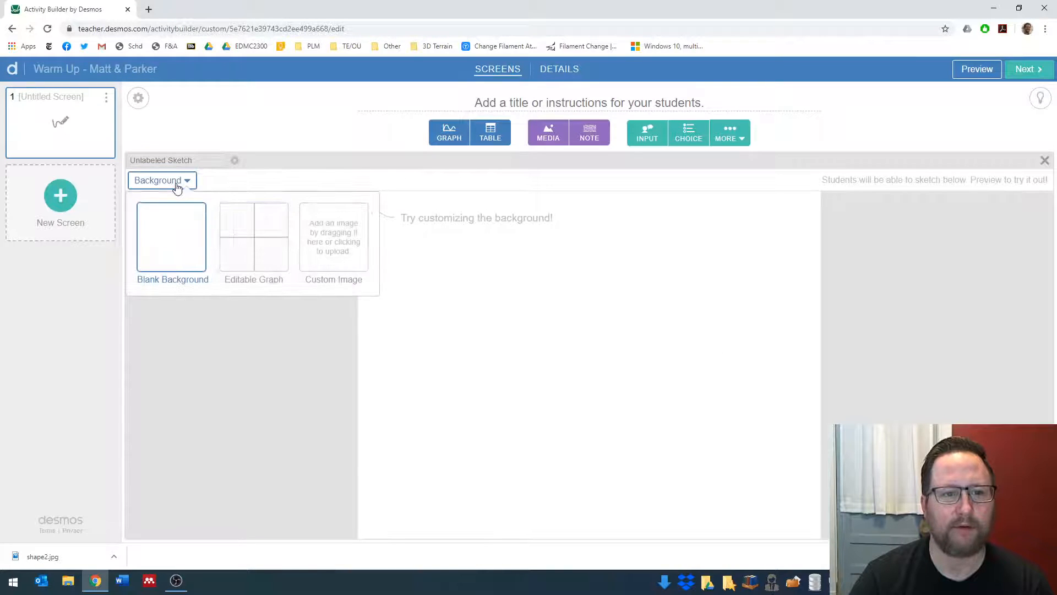
click(331, 235)
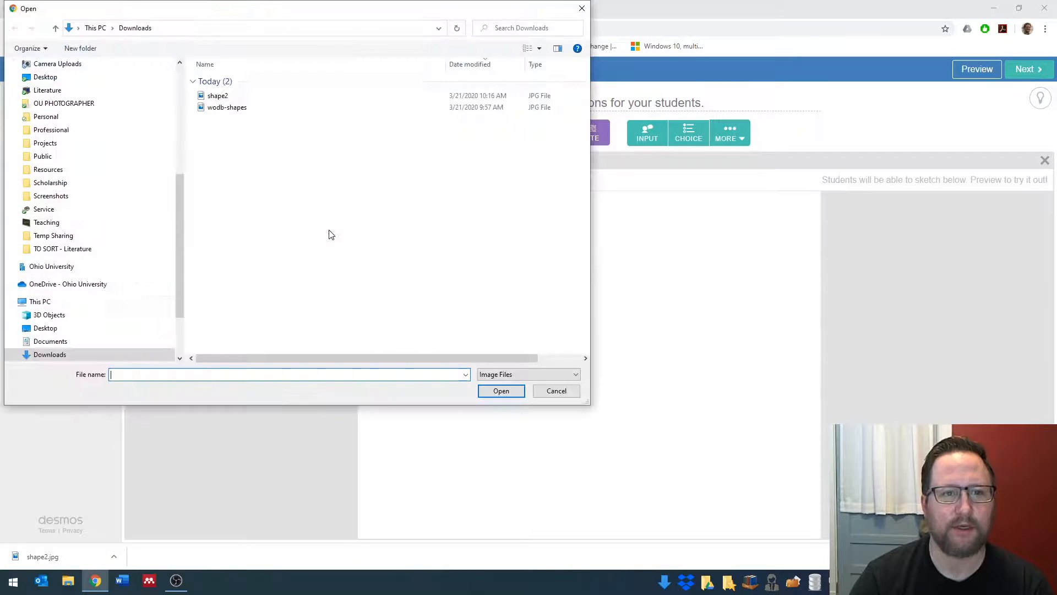
click(210, 111)
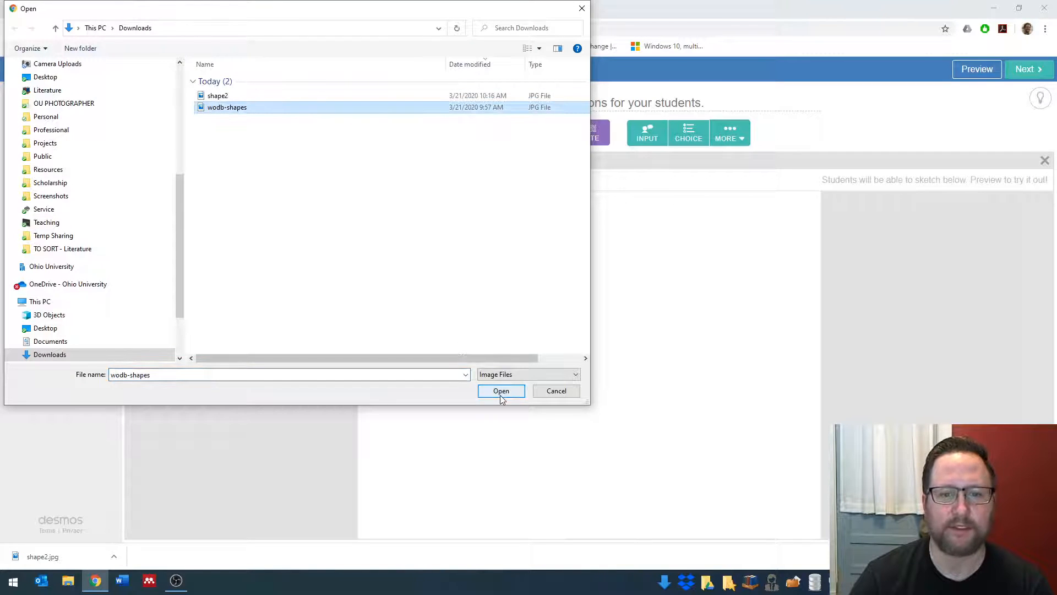
click(500, 391)
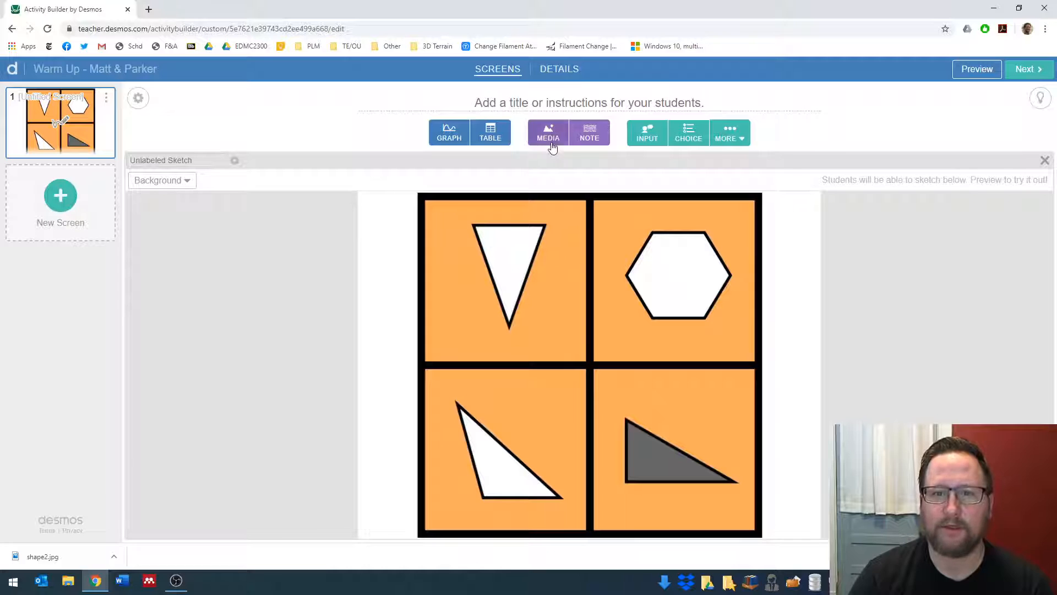
Step: Add a text input beside the sketch and title the screen "Which One Doesn't Belong and Why?"
click(654, 139)
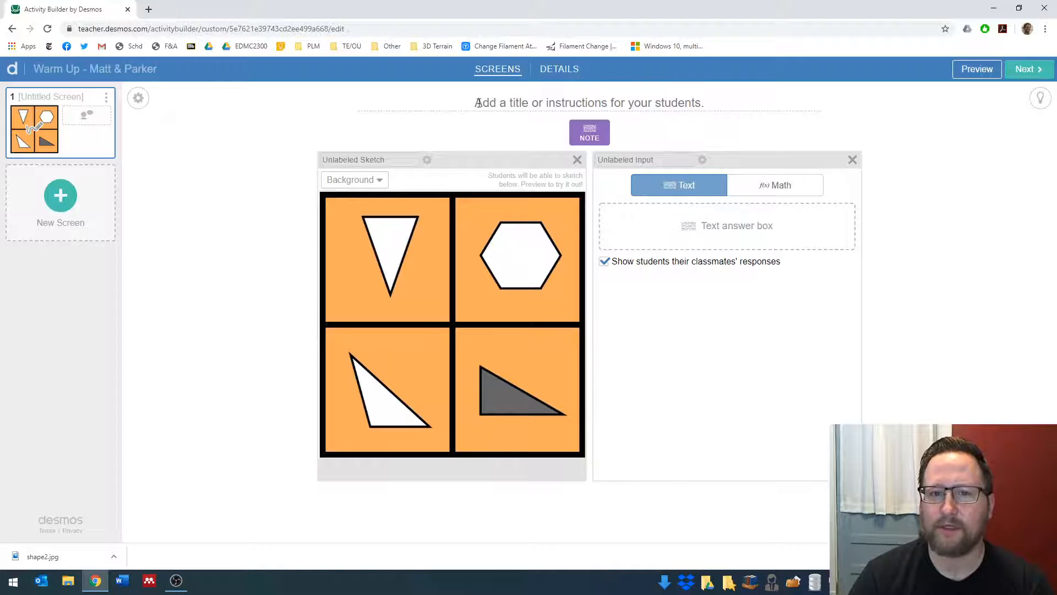
click(632, 102)
text(Which )
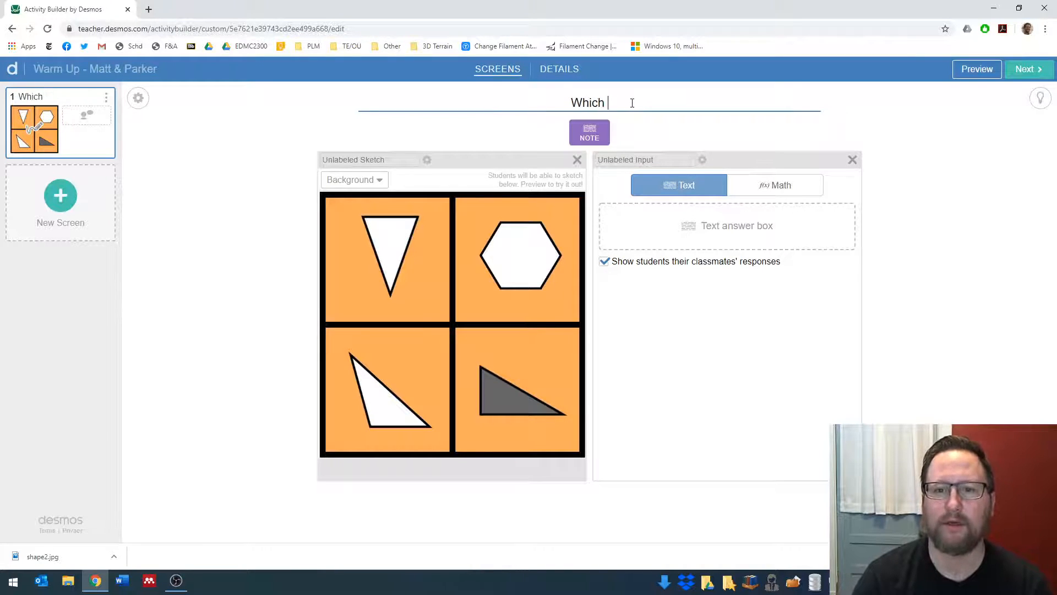
text(One Doesn't )
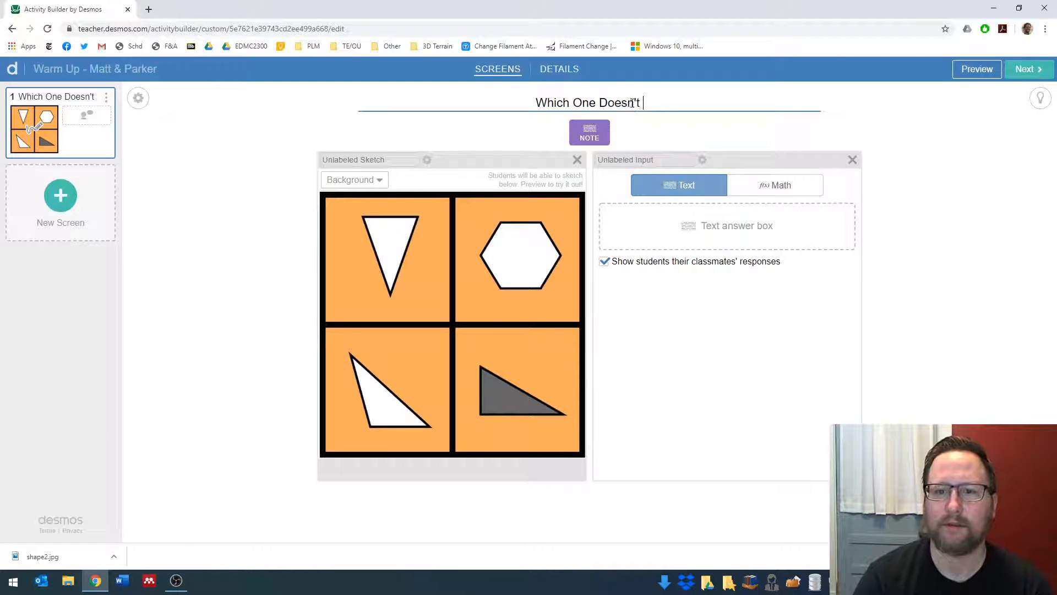
text(Belong and Why)
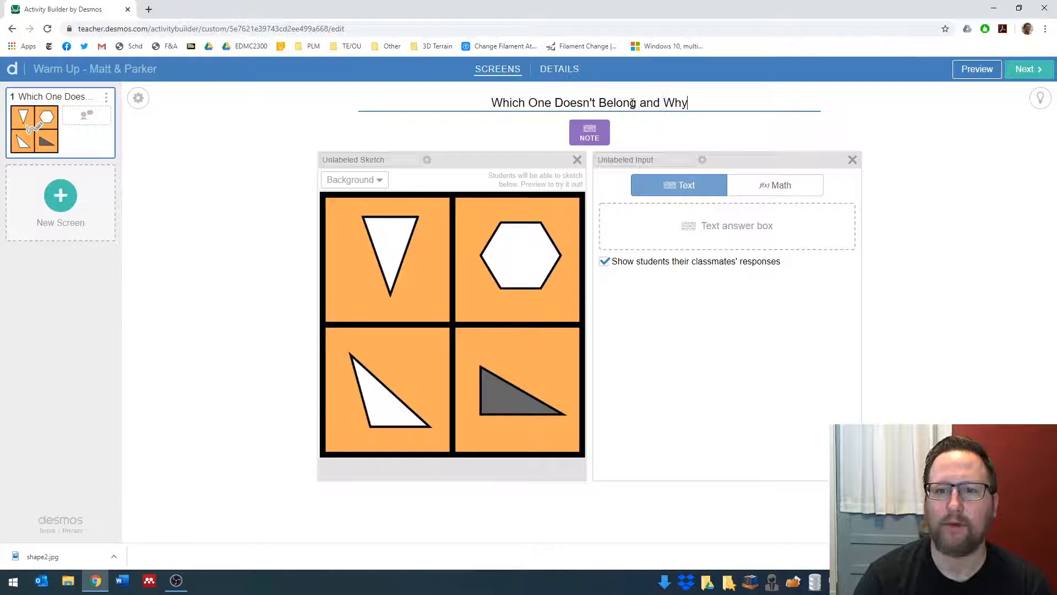
text(?)
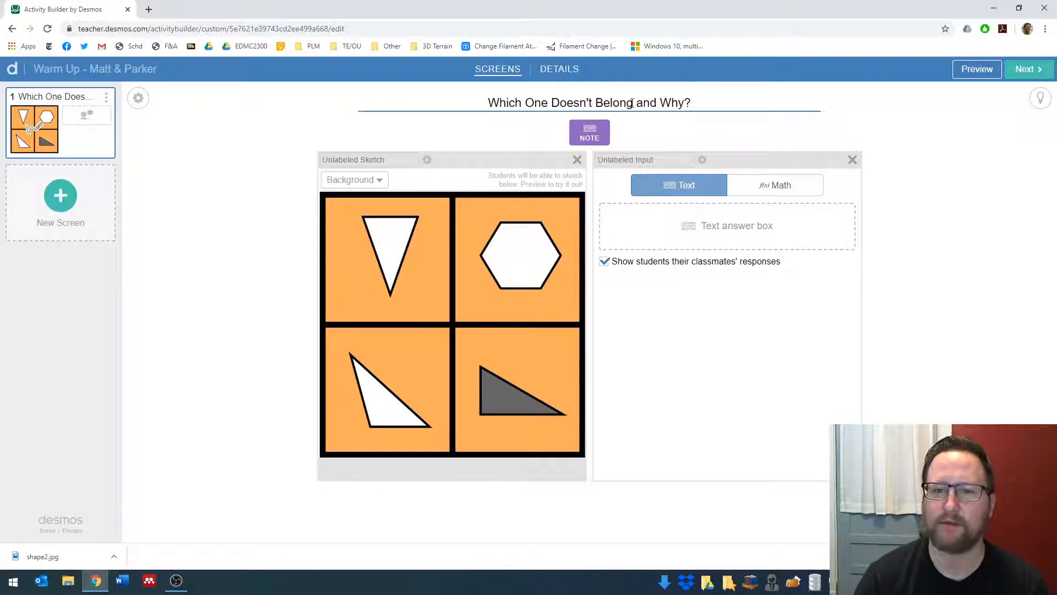
Step: Preview the student screen, draw a short blue freehand stroke over the upper triangle, and clear the sketch
click(961, 70)
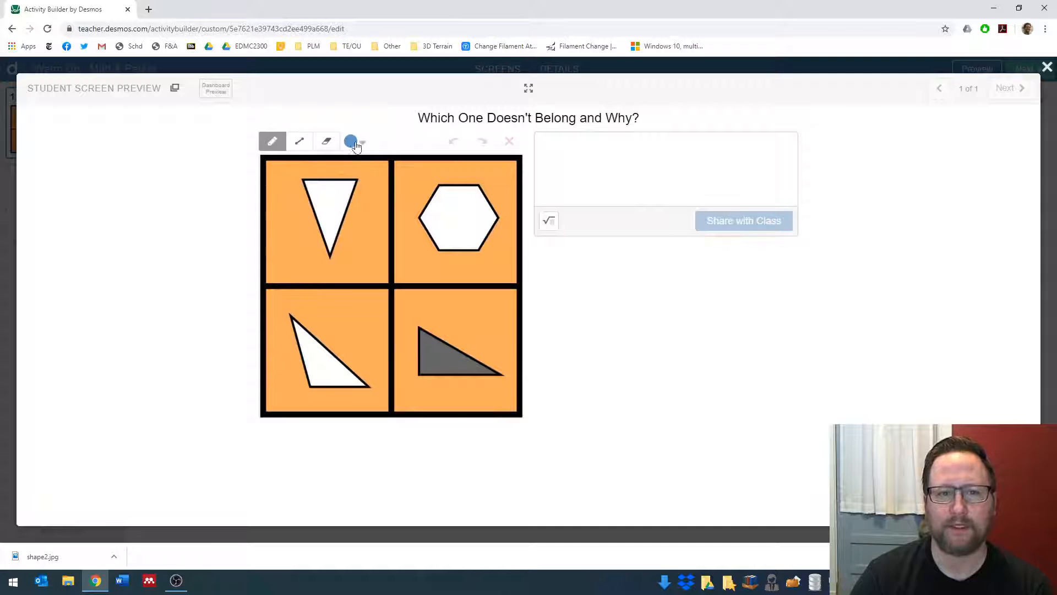
drag(353, 194, 349, 225)
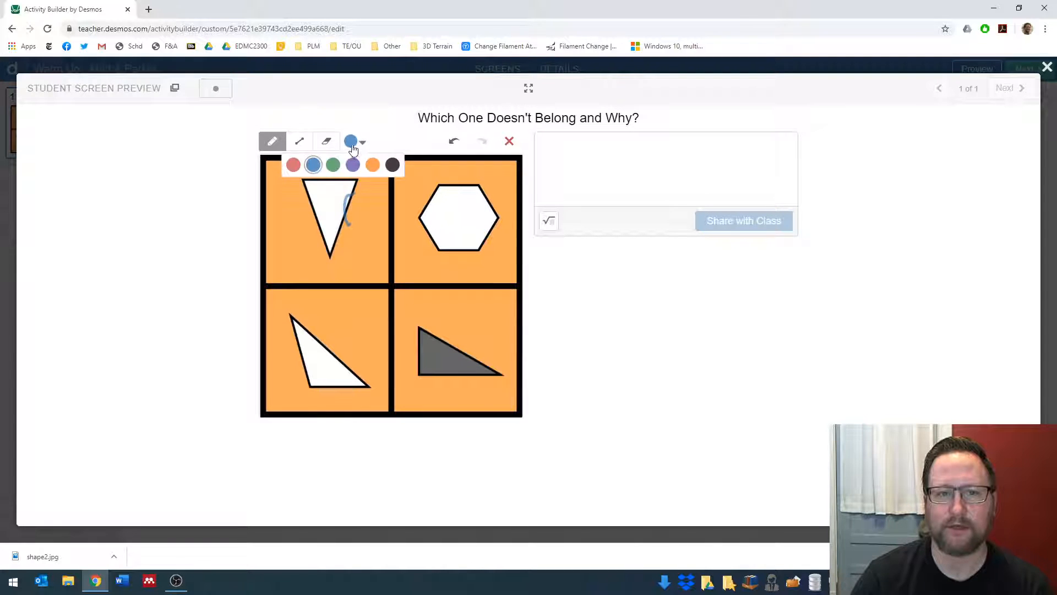
click(507, 145)
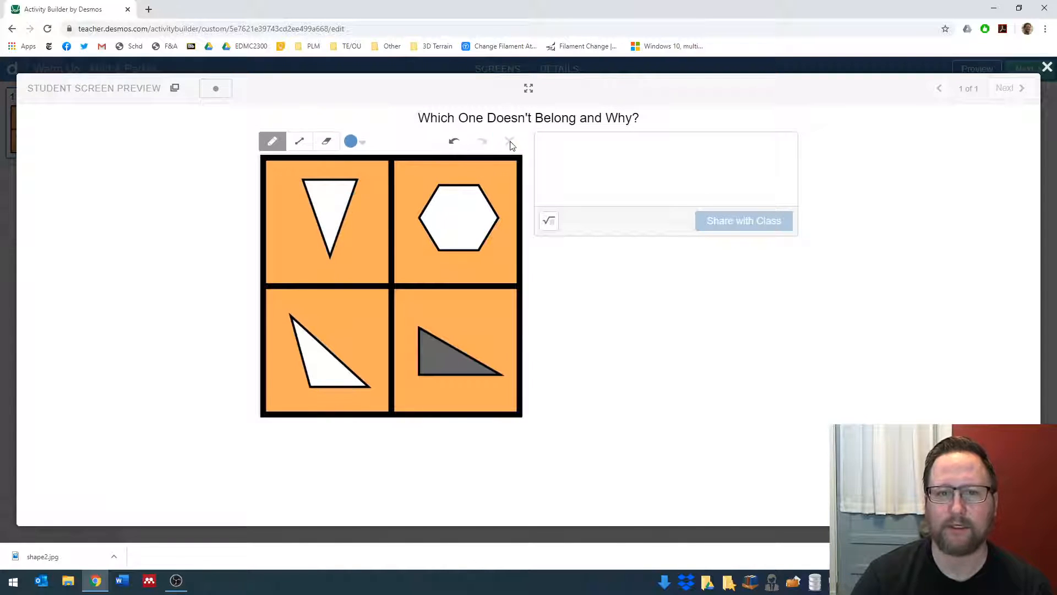
Step: Share the sample response "hexagon because... top right because..." with the class in the student preview, and close the preview
click(621, 165)
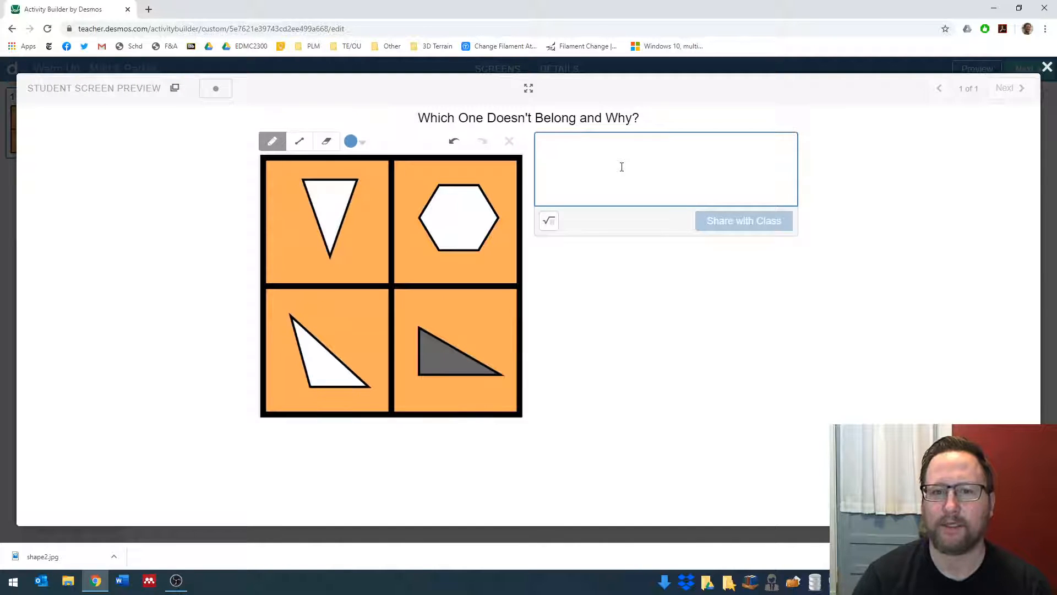
text(hexagon)
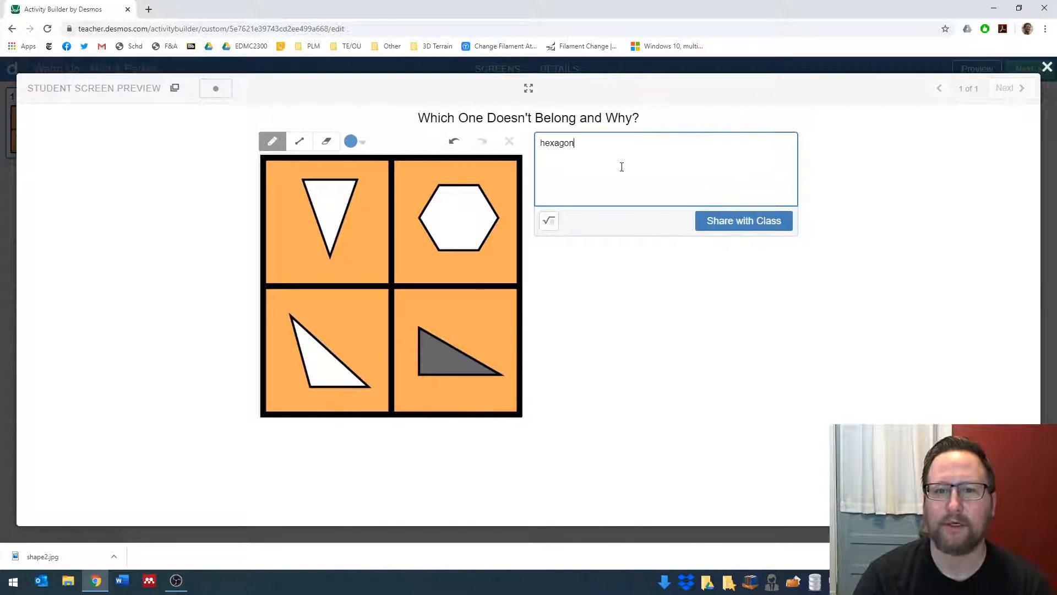
text( because... )
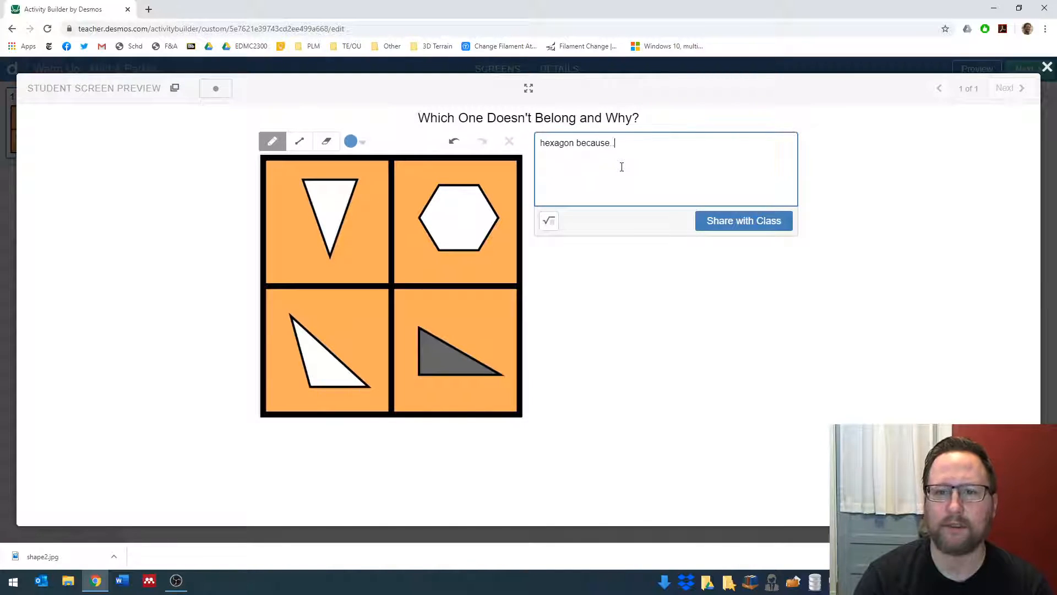
text(top r)
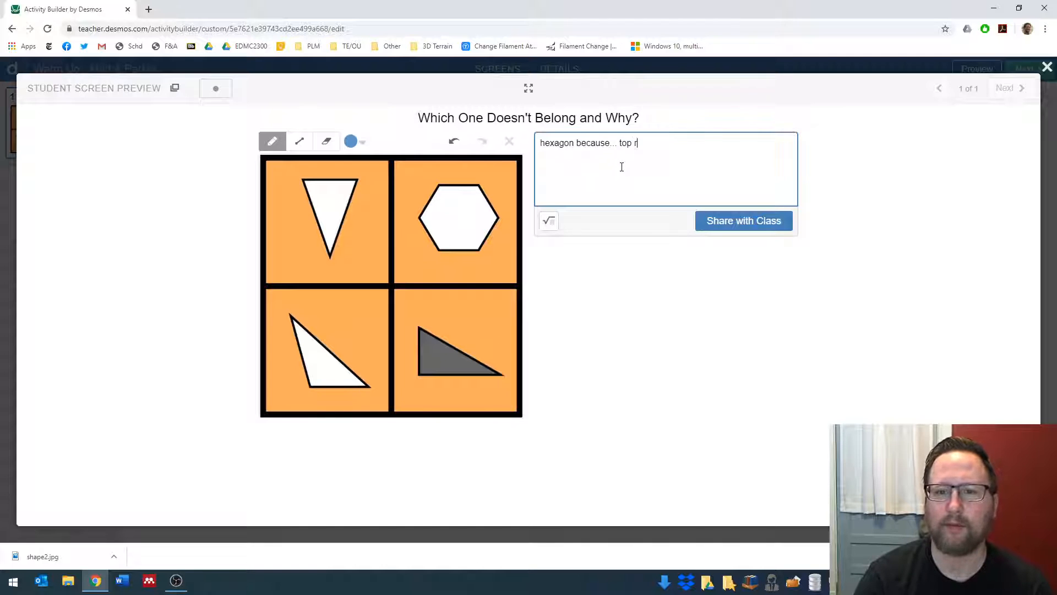
text(ight b)
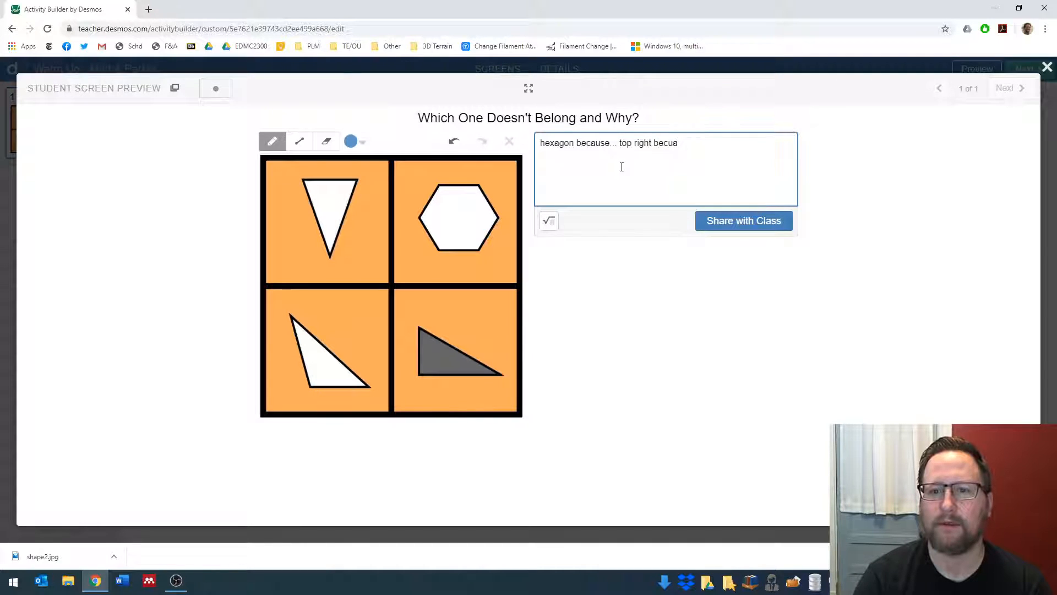
text(ecause...)
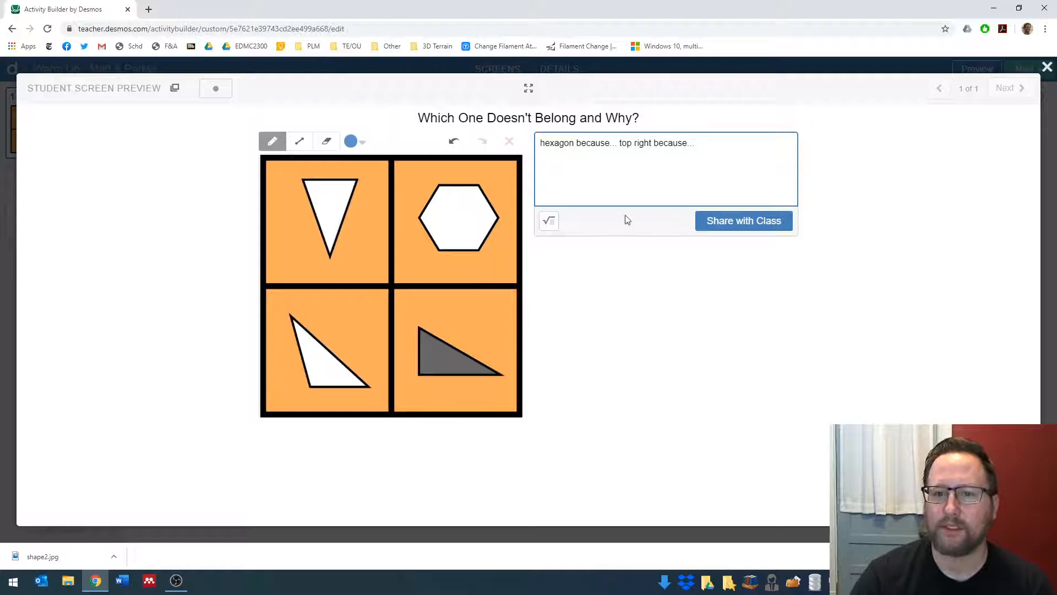
click(743, 228)
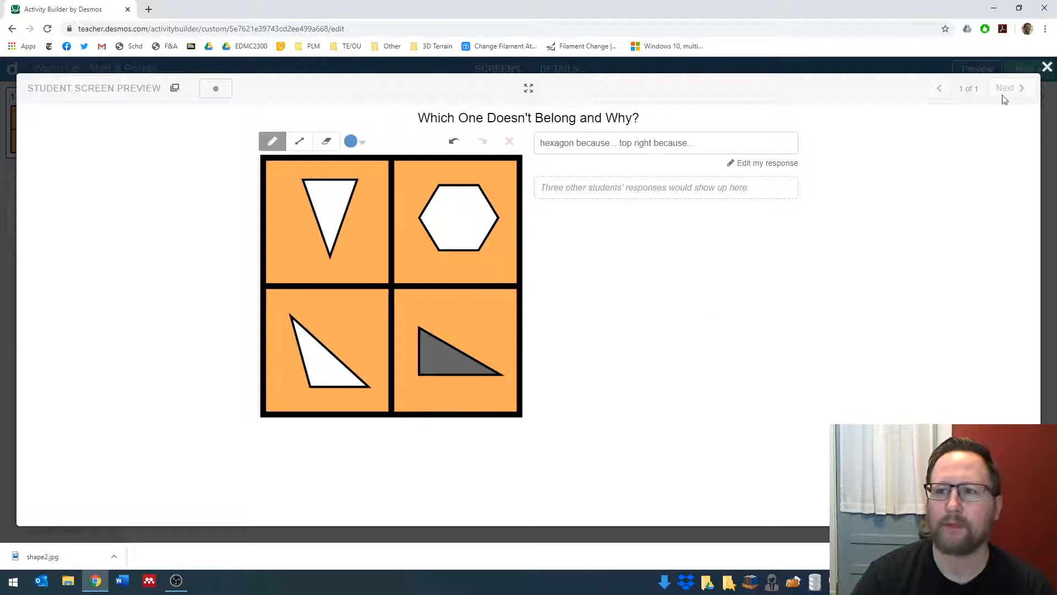
click(1046, 68)
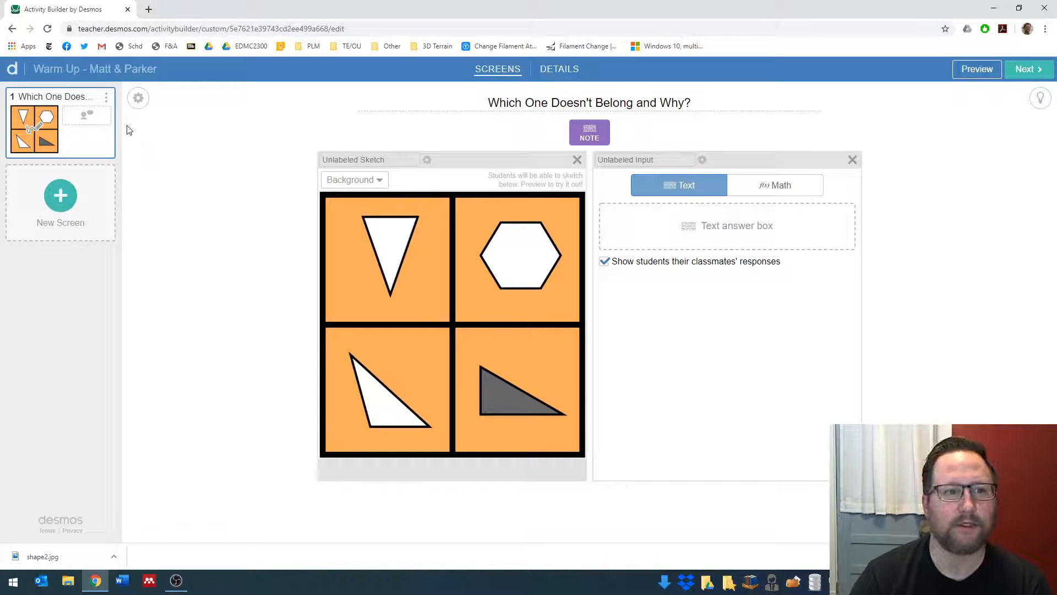
Step: Duplicate the first screen and add a note reading "A student said..." above the text input on the copy
click(107, 99)
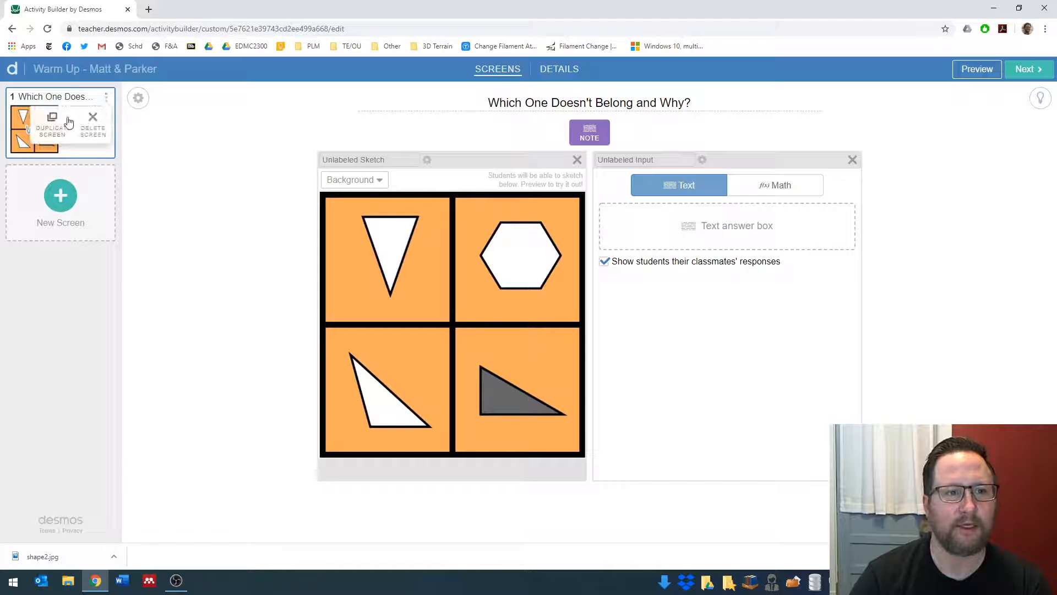
click(49, 131)
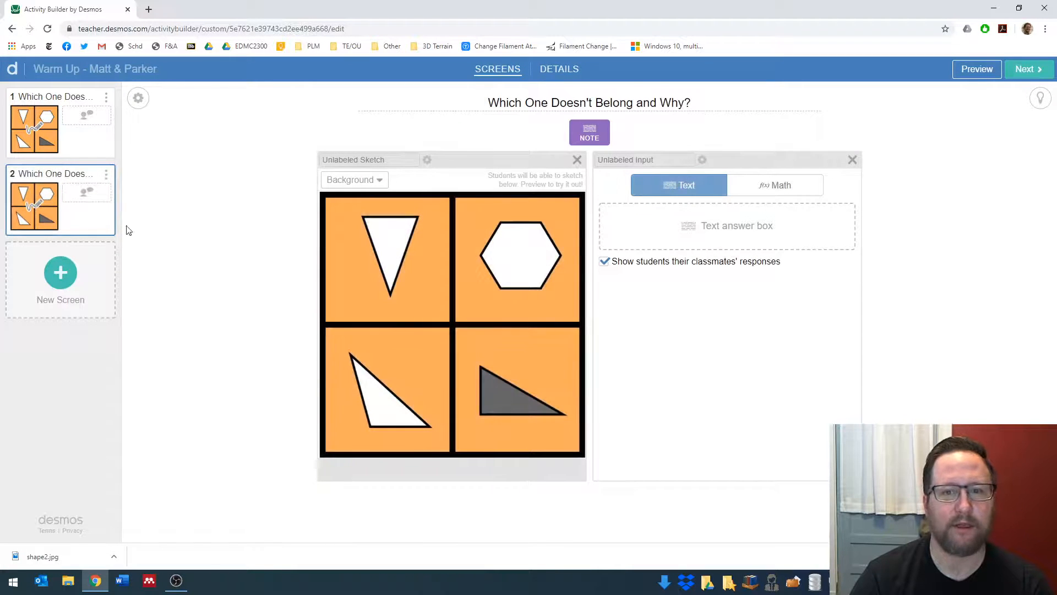
click(589, 138)
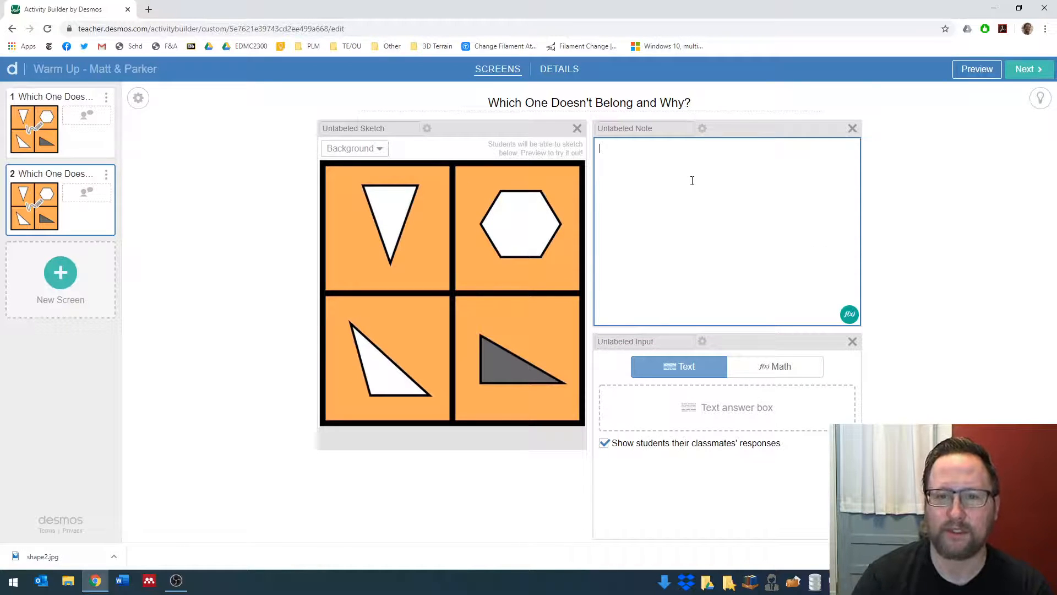
text(A student s)
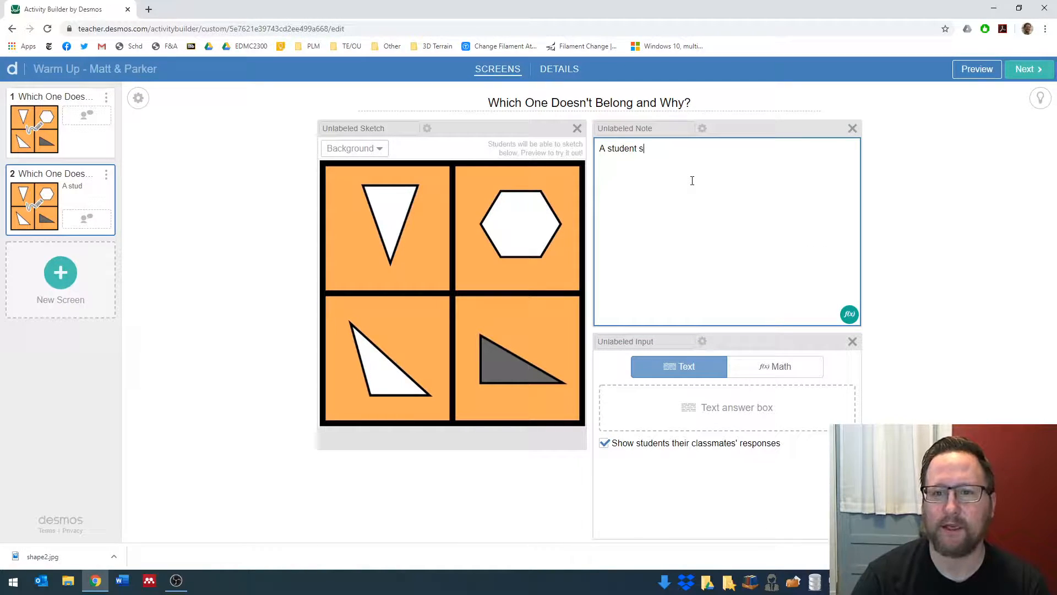
text(aid...)
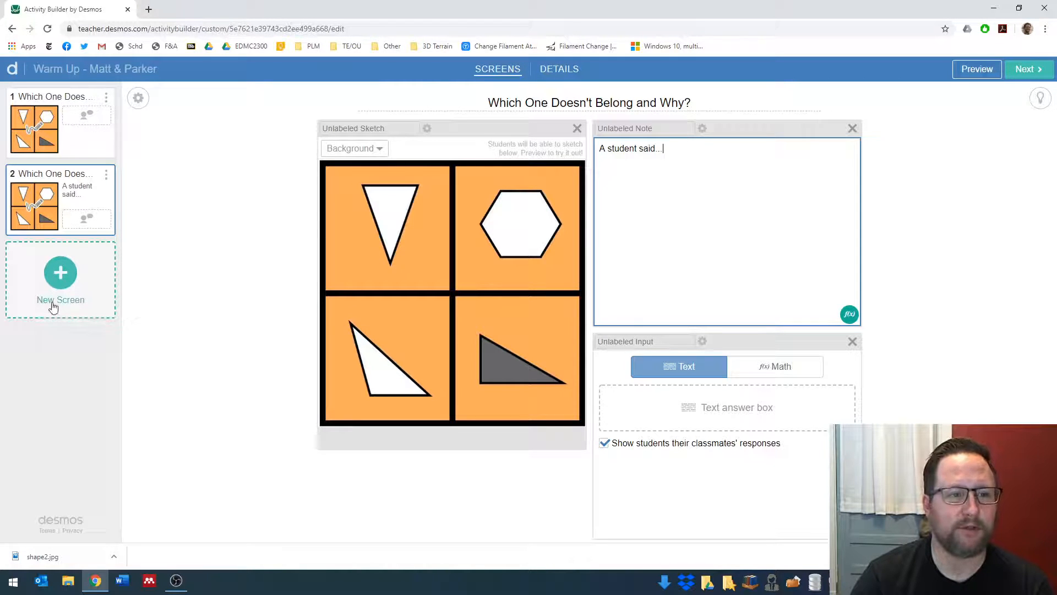
Step: Duplicate the second screen and replace the copy's sketch background with the shape2 image from Downloads
click(106, 175)
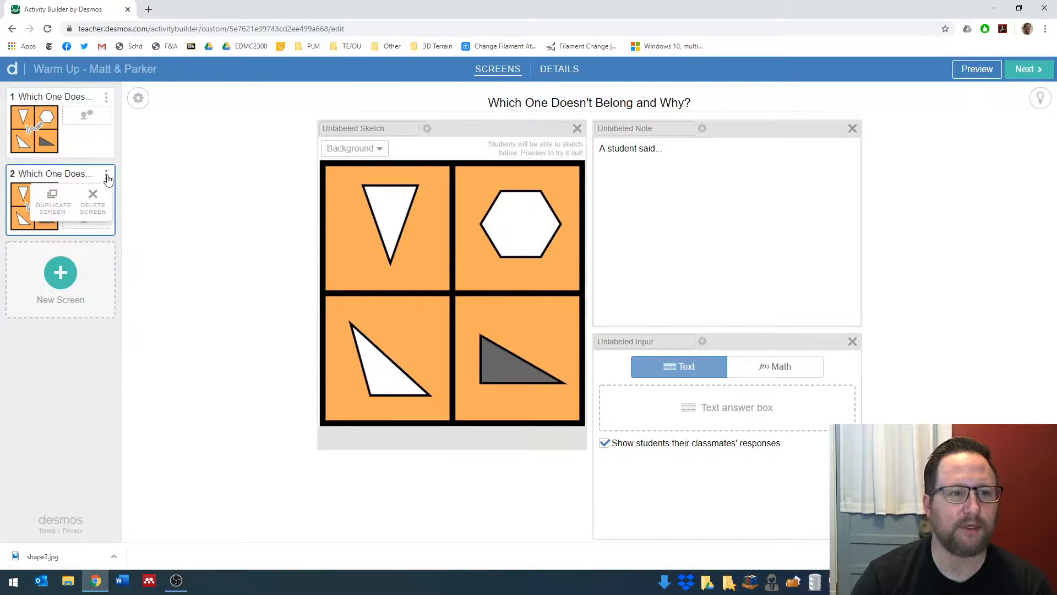
click(53, 202)
click(372, 151)
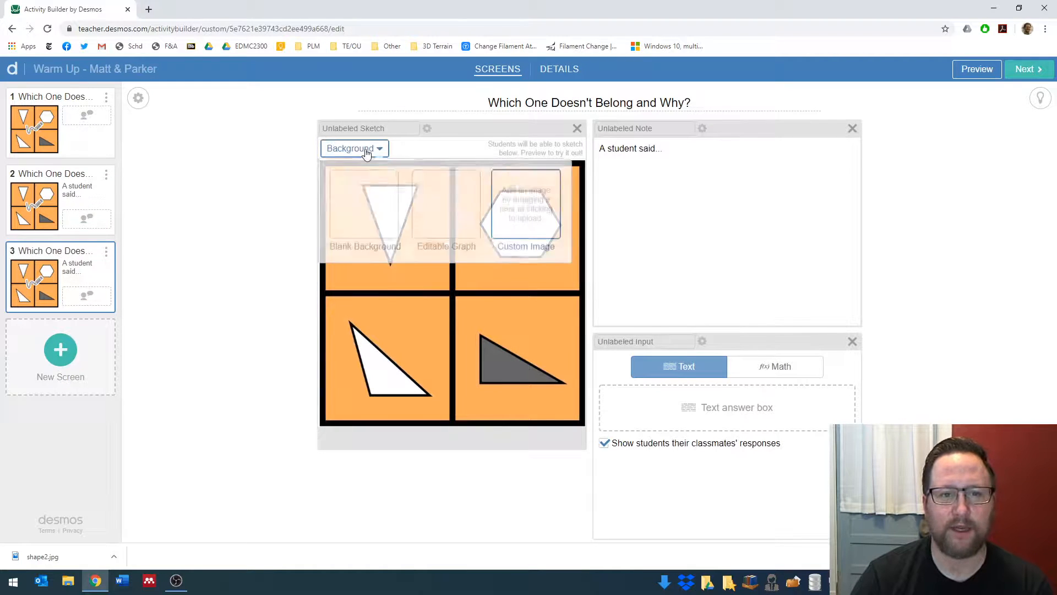
click(525, 201)
click(217, 96)
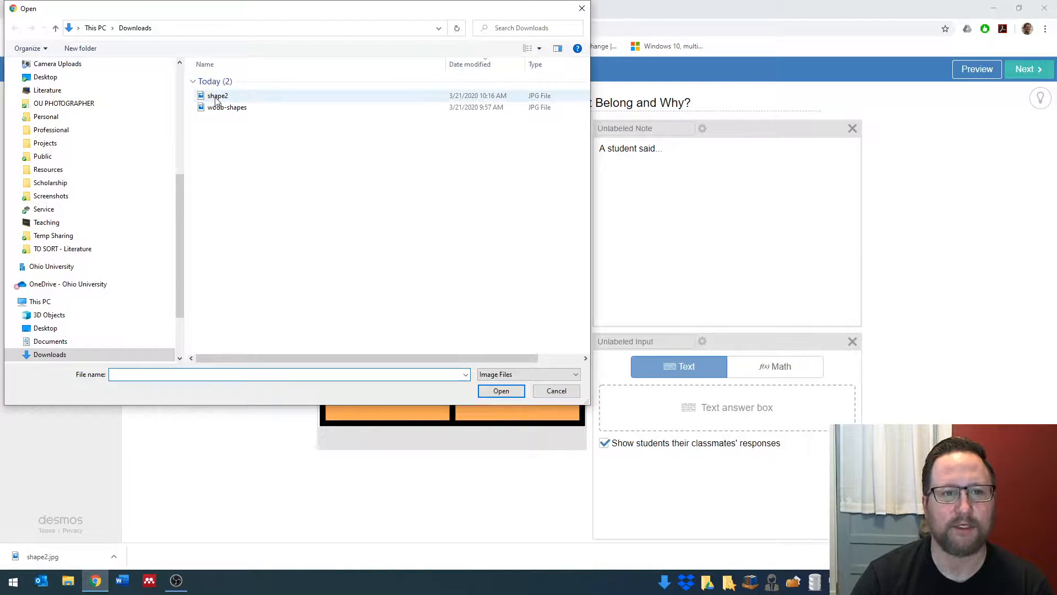
click(501, 390)
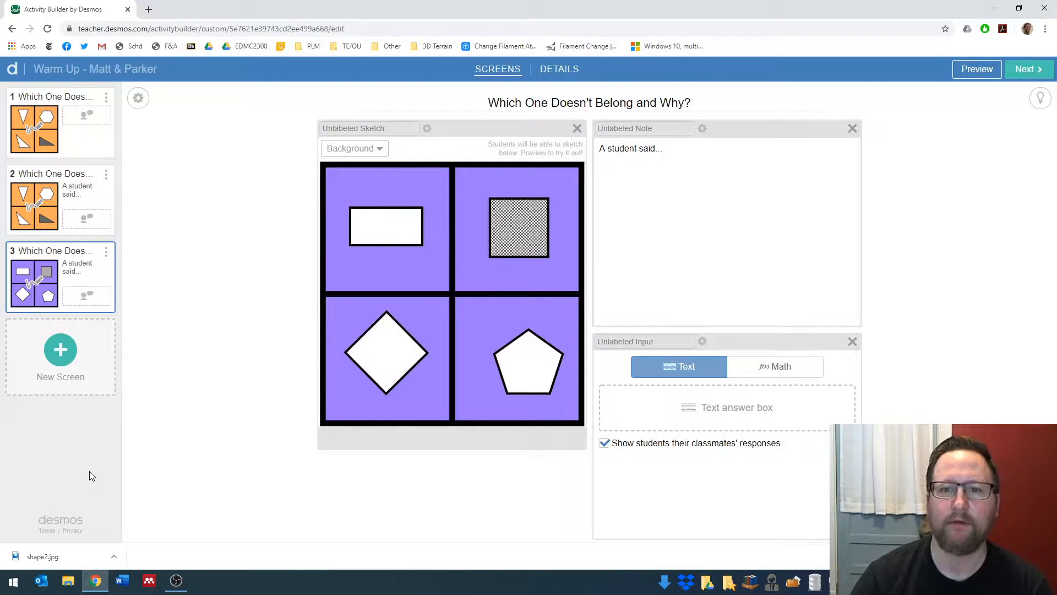
Step: Proceed to the activity details and publish the warm-up activity
click(1017, 77)
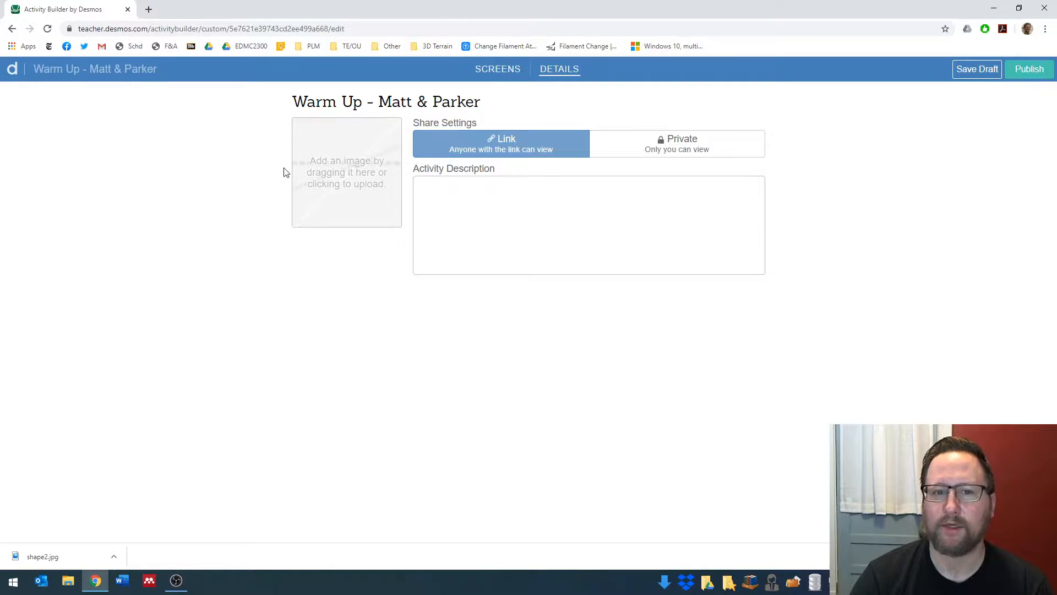
click(1022, 77)
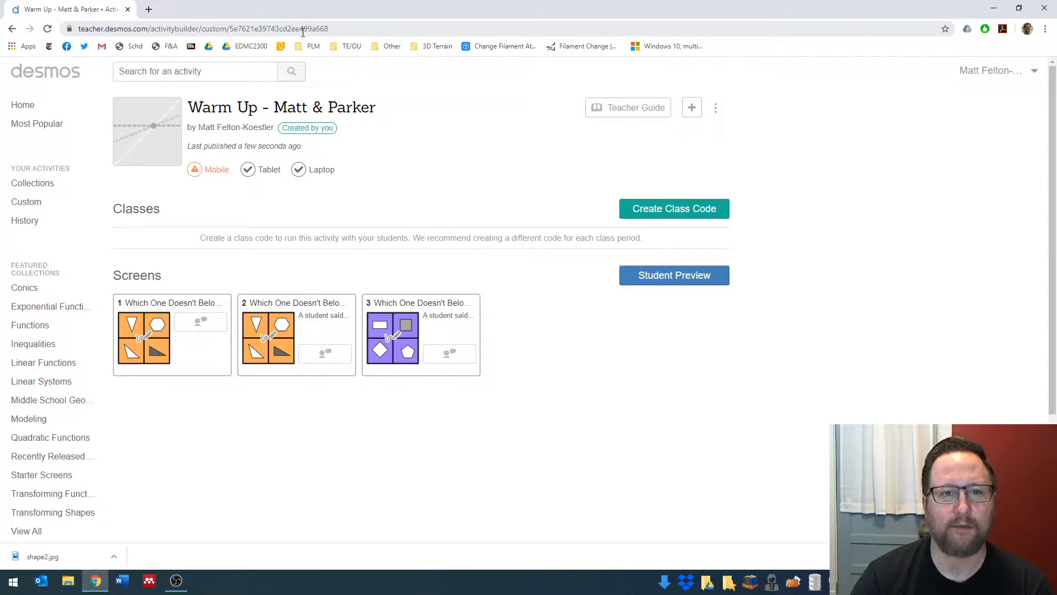
Step: Preview the published activity as a student, share the test response "faf" with the class, and close the preview
click(673, 280)
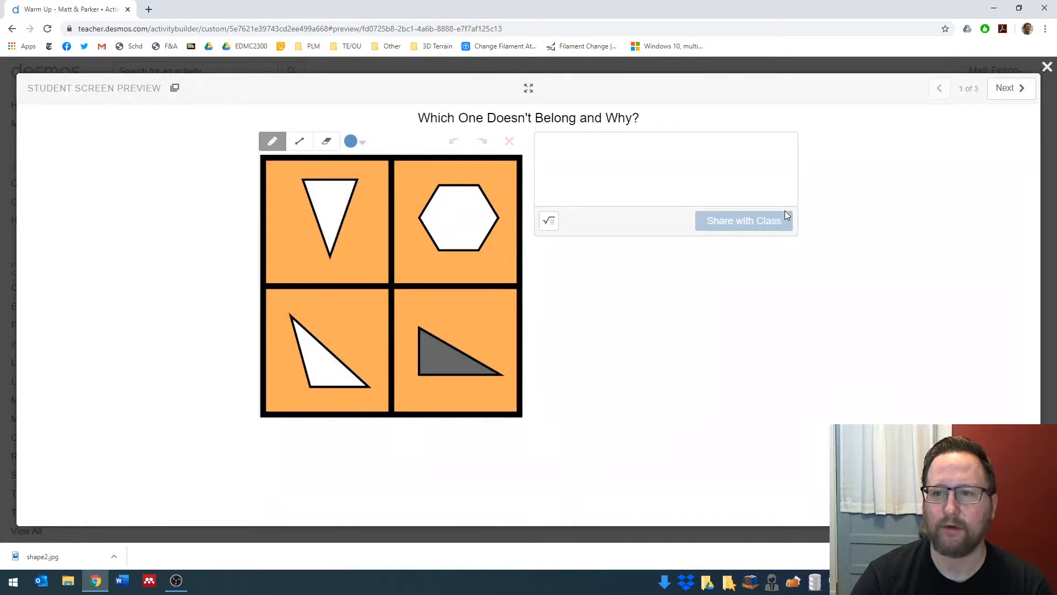
click(776, 198)
text(faf)
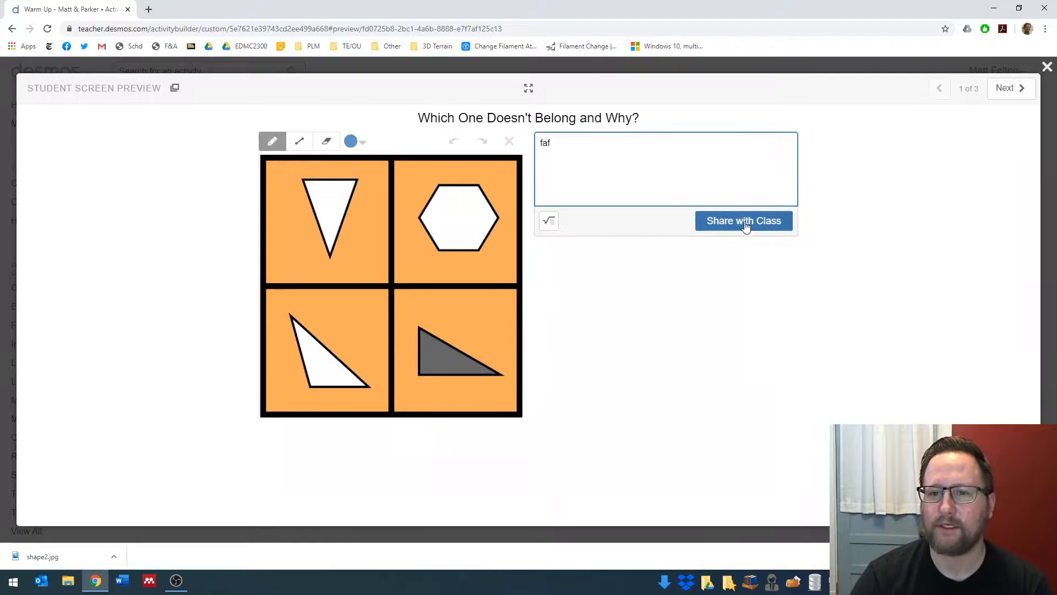
click(745, 223)
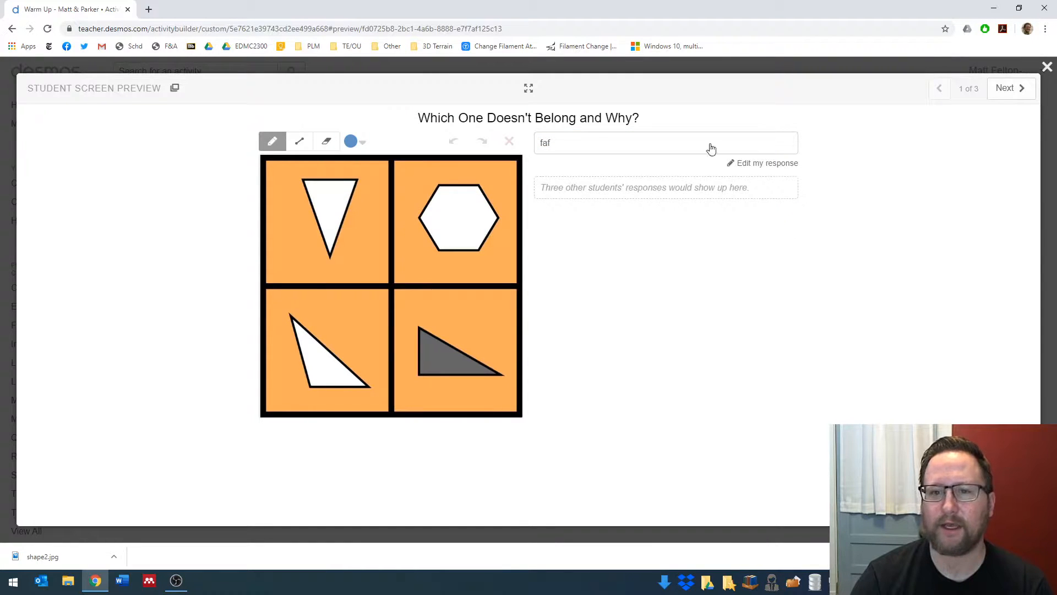
click(1048, 67)
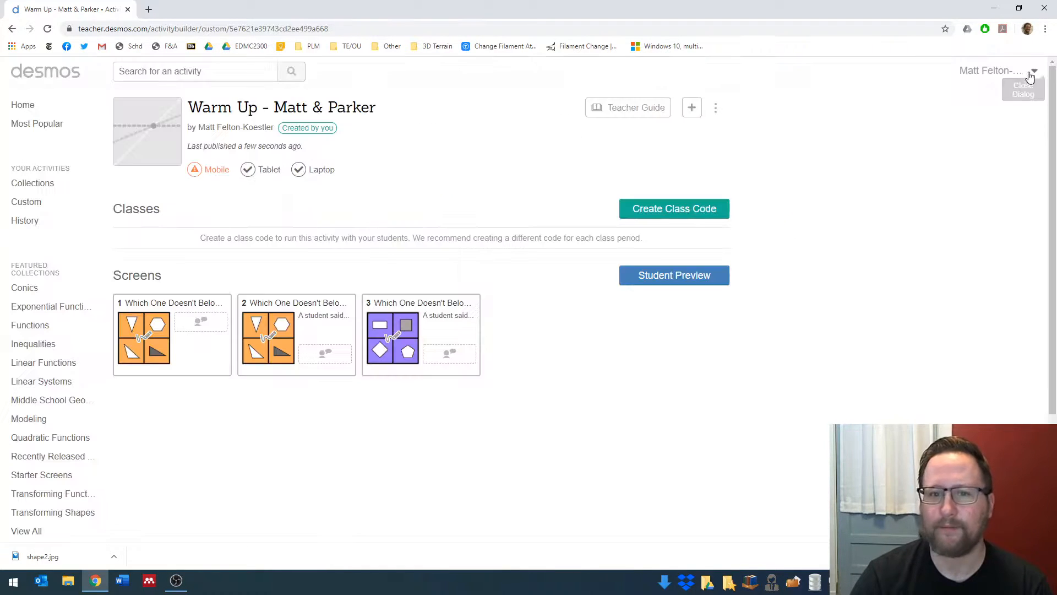
Step: Create a class code for the activity, display its student joining instructions, select the shareable link, and close the instructions to reach the dashboard
click(658, 215)
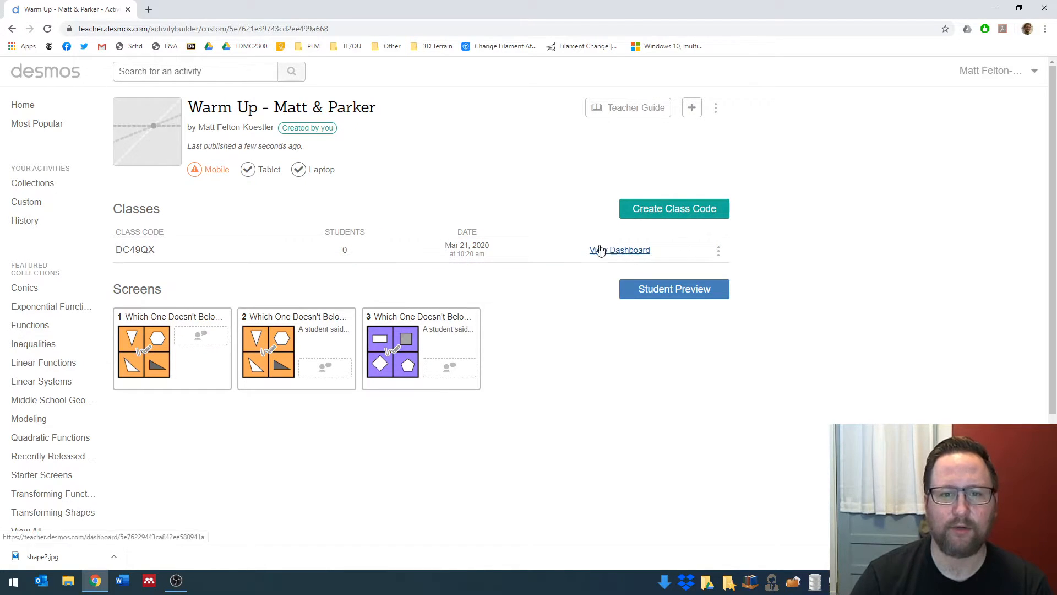
click(135, 250)
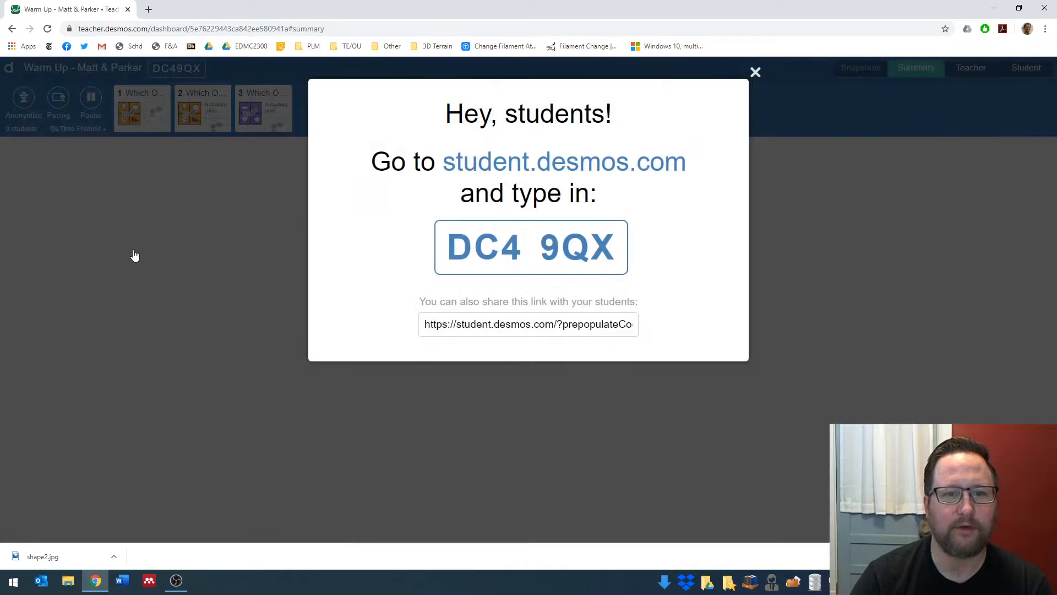
click(611, 330)
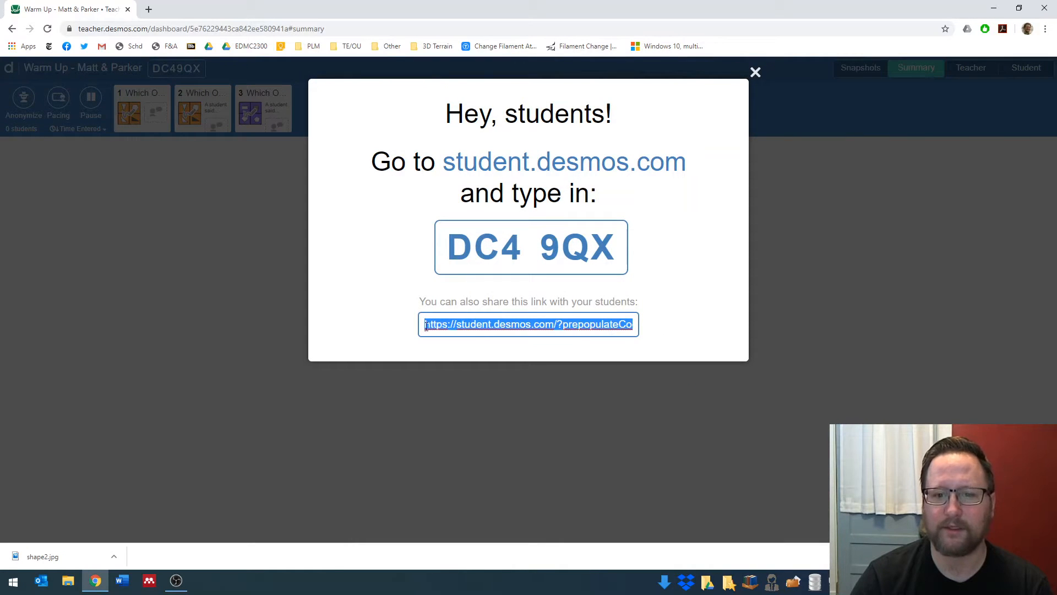
click(759, 78)
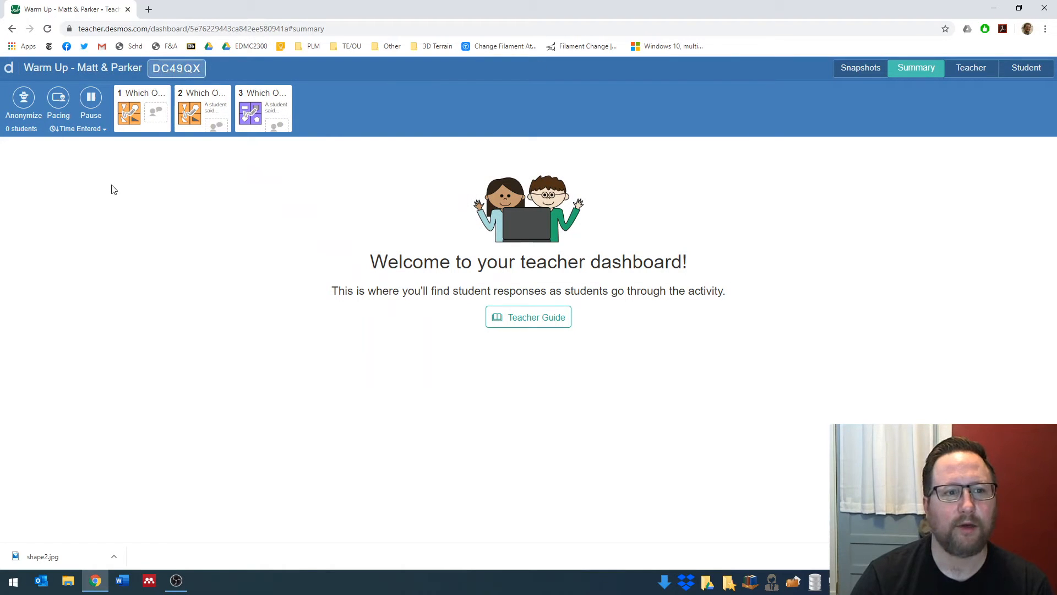